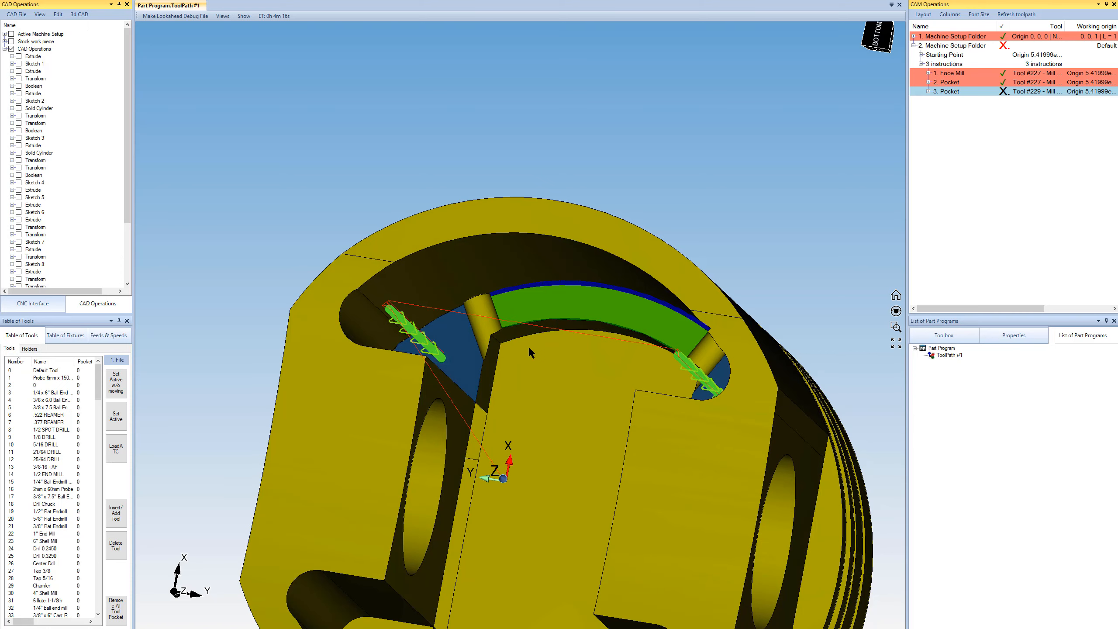
Expand the parameters of the third instruction, Pocket, and enlarge the CAM operations list to show them all
middle_click_drag(528, 347, 507, 346)
scroll(524, 366, "down", 3)
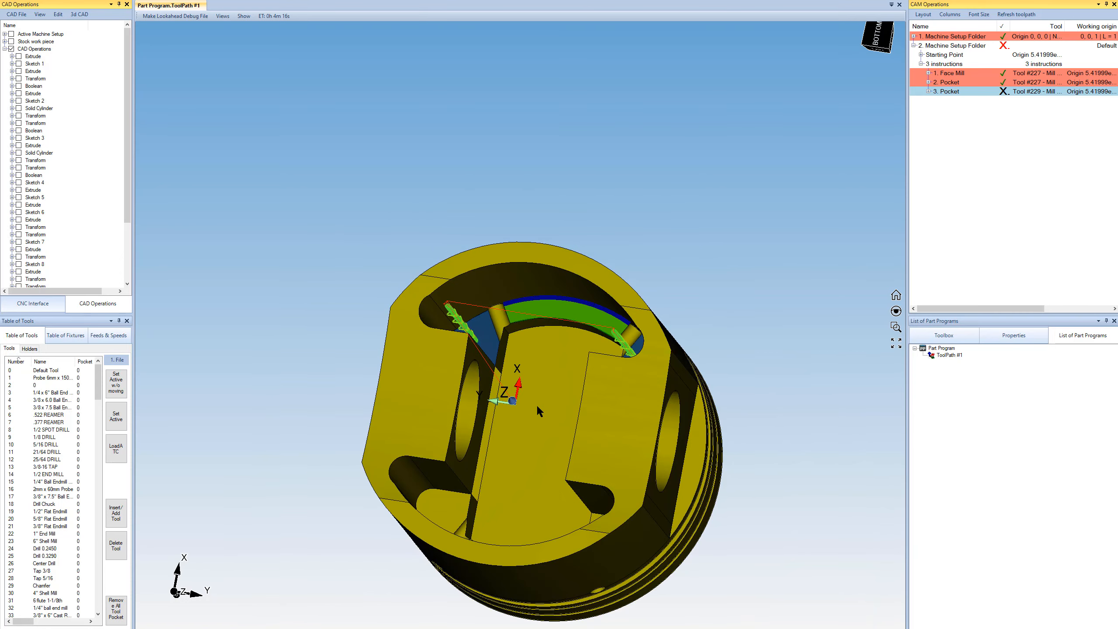
scroll(535, 404, "up", 3)
left_click(949, 101)
left_click(928, 92)
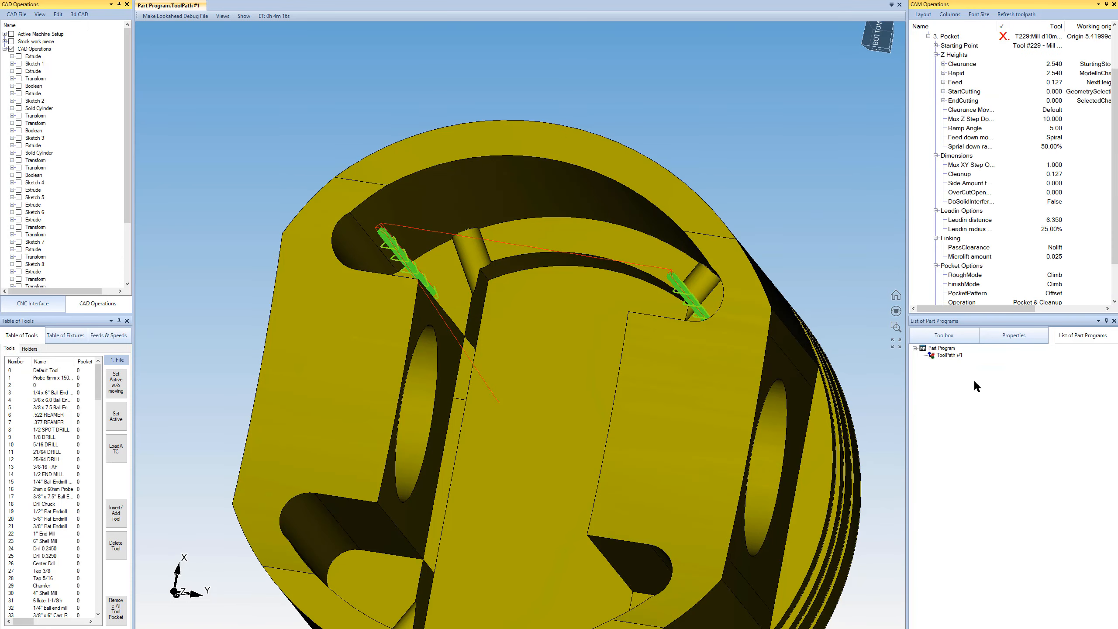
left_click_drag(956, 319, 962, 489)
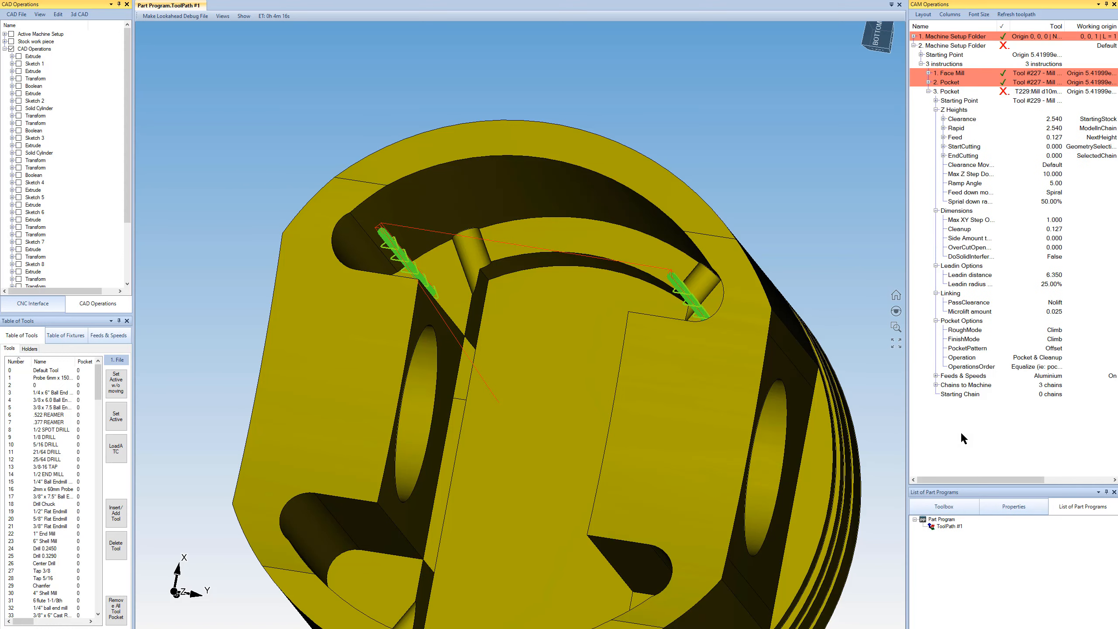
Examine each of the third pocket's chains to machine to see which floor faces and edges it covers
left_click(948, 387)
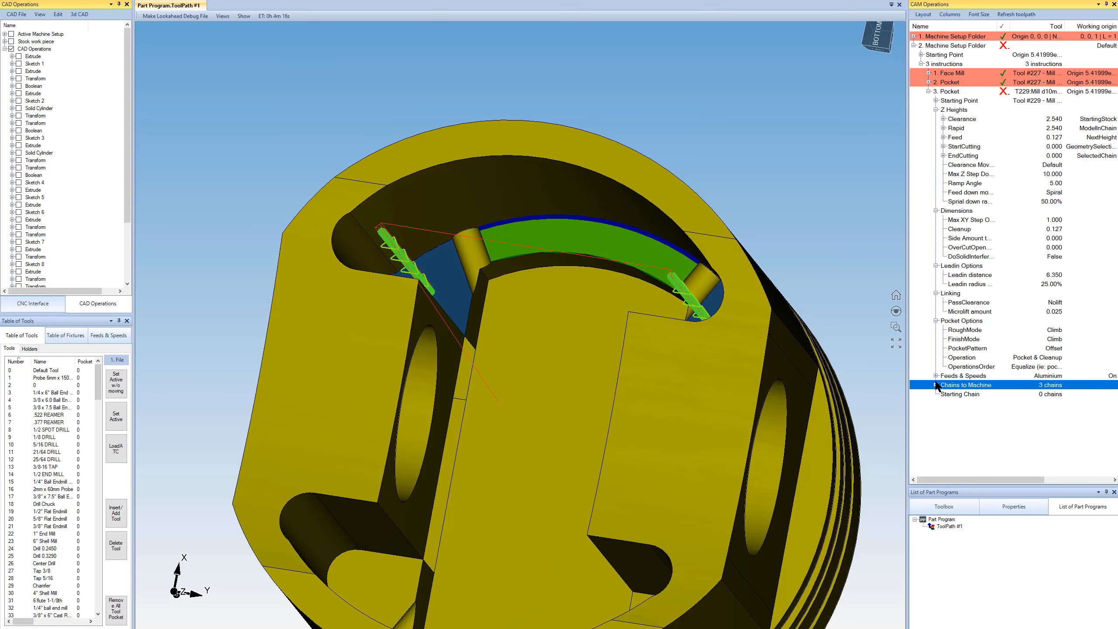
left_click(936, 384)
left_click(960, 395)
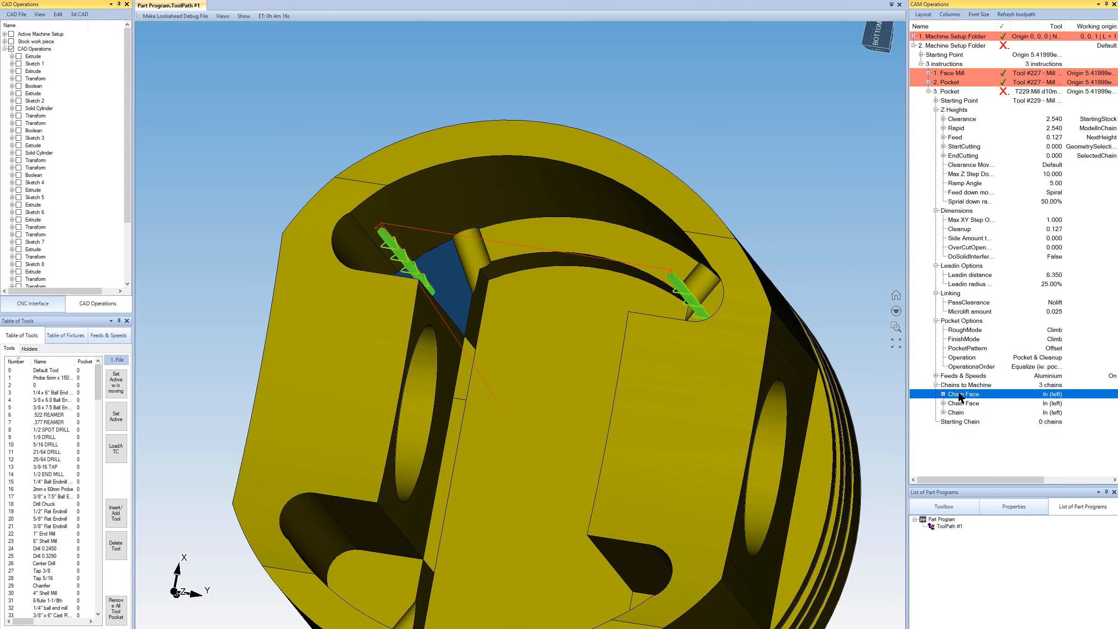
left_click(957, 404)
left_click(951, 413)
middle_click_drag(574, 313, 622, 276)
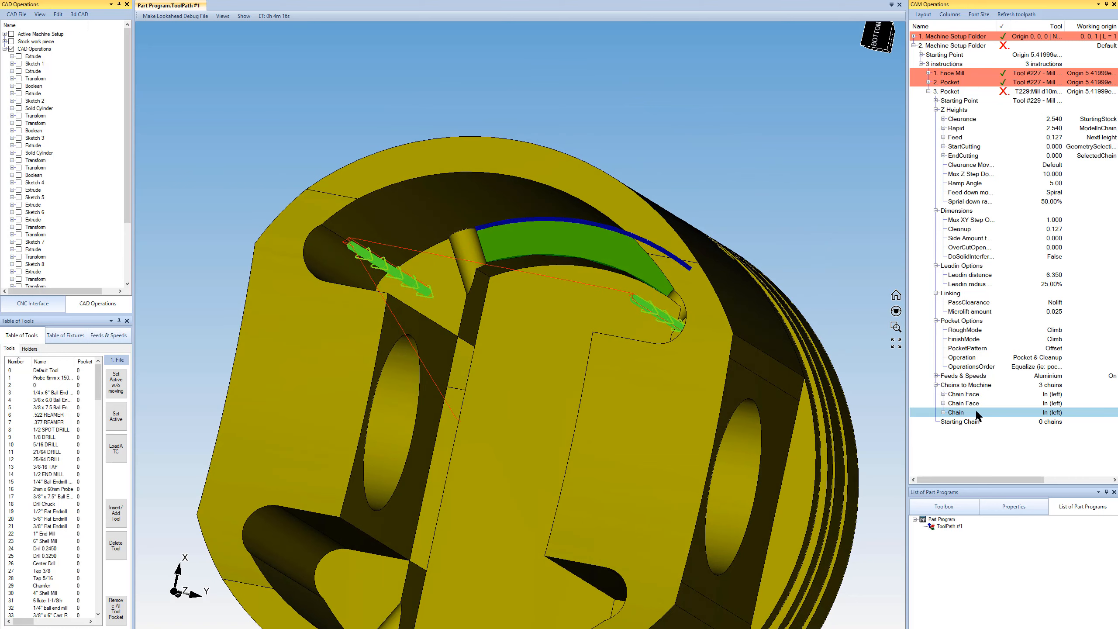
Delete all the existing chains to machine from the third Pocket operation
left_click(962, 395)
left_click(962, 385)
key("Delete")
key("Return")
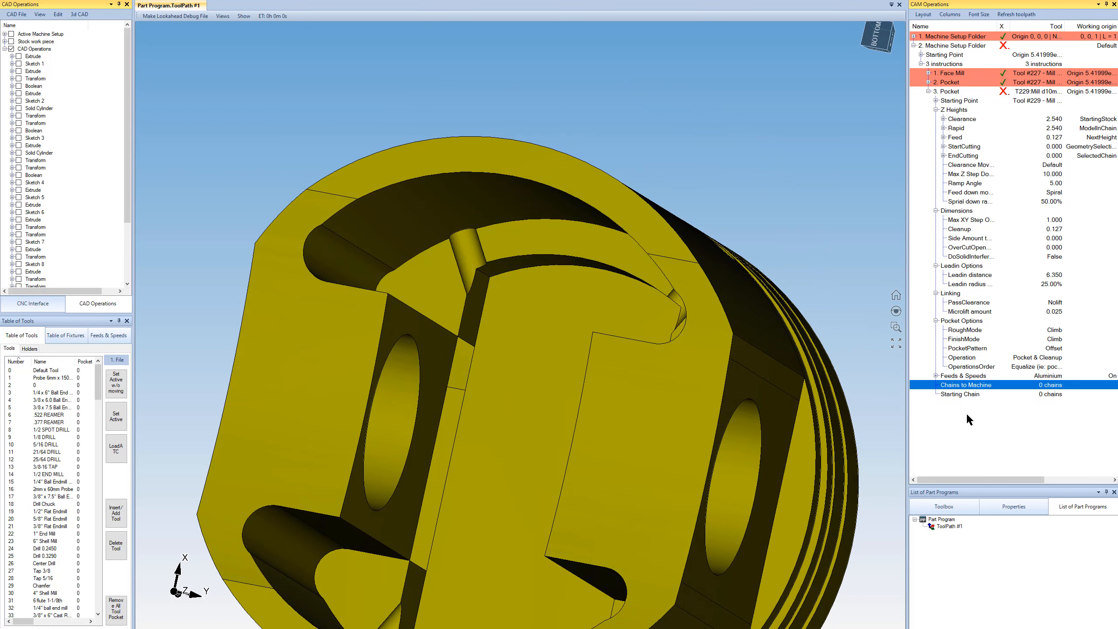
Start a new automatic chain for the pocket by picking the curved recess's short inner floor edge beside the first cylindrical notch
double_click(1054, 385)
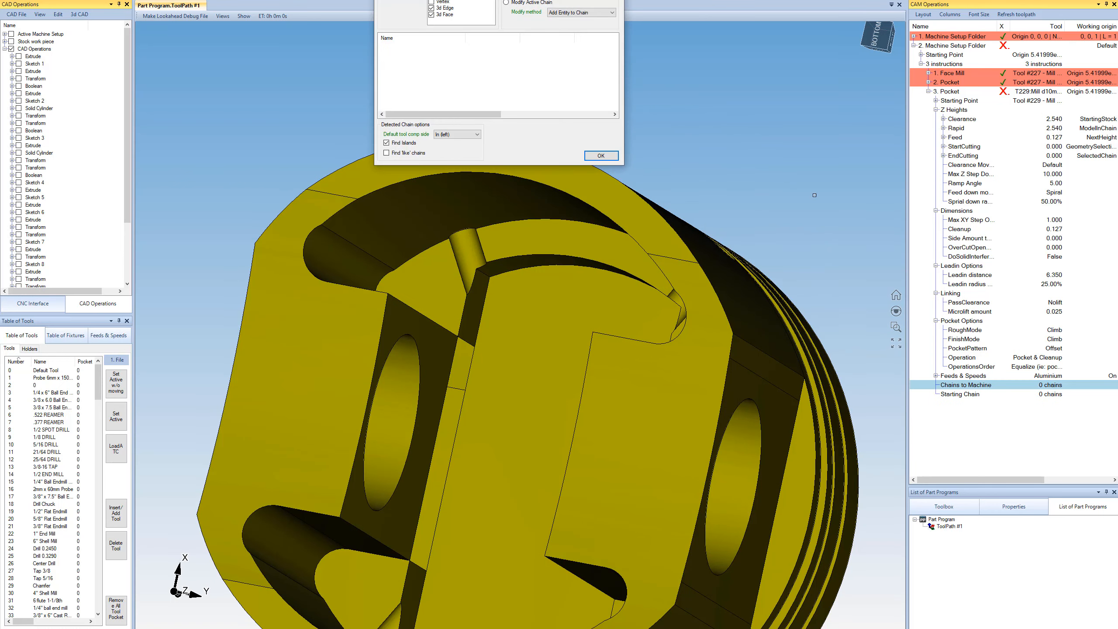
left_click_drag(470, 1, 752, 19)
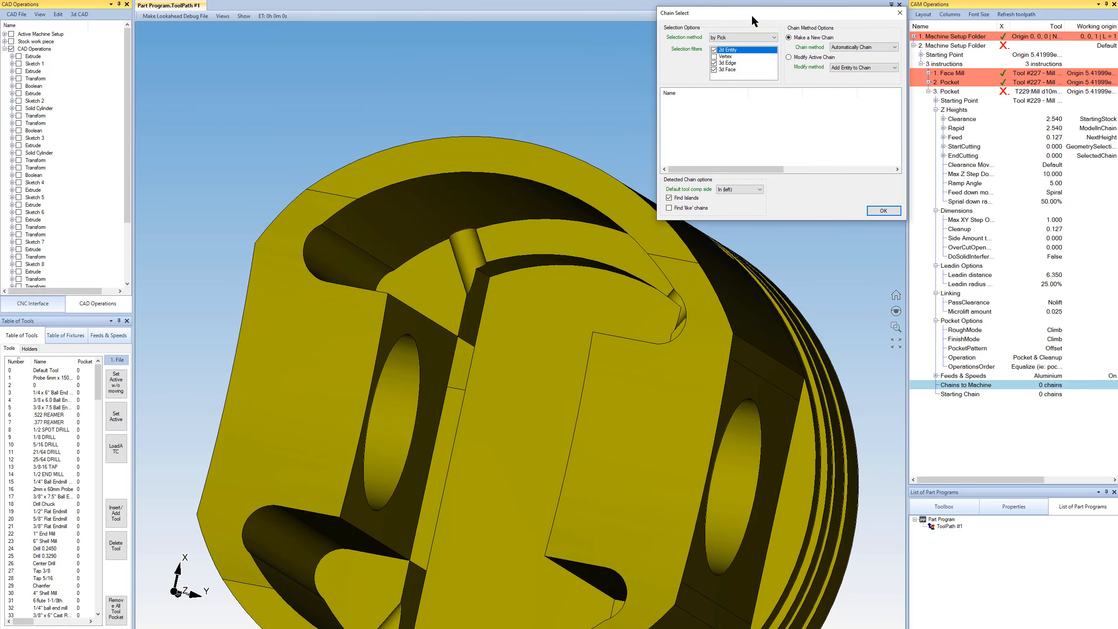
scroll(449, 296, "up", 5)
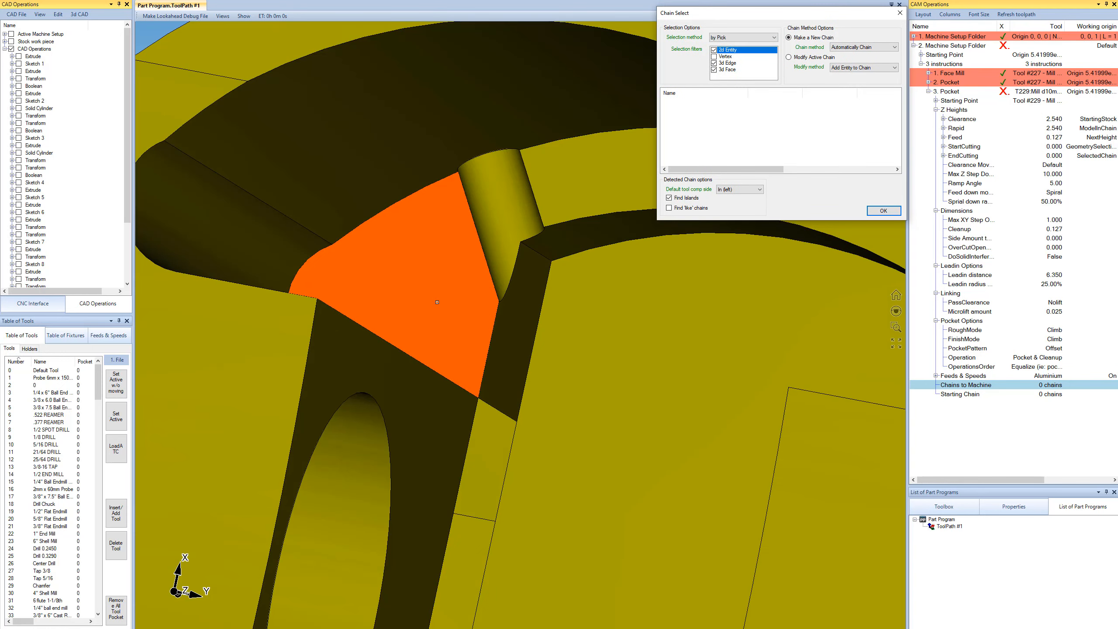
middle_click_drag(452, 317, 472, 308)
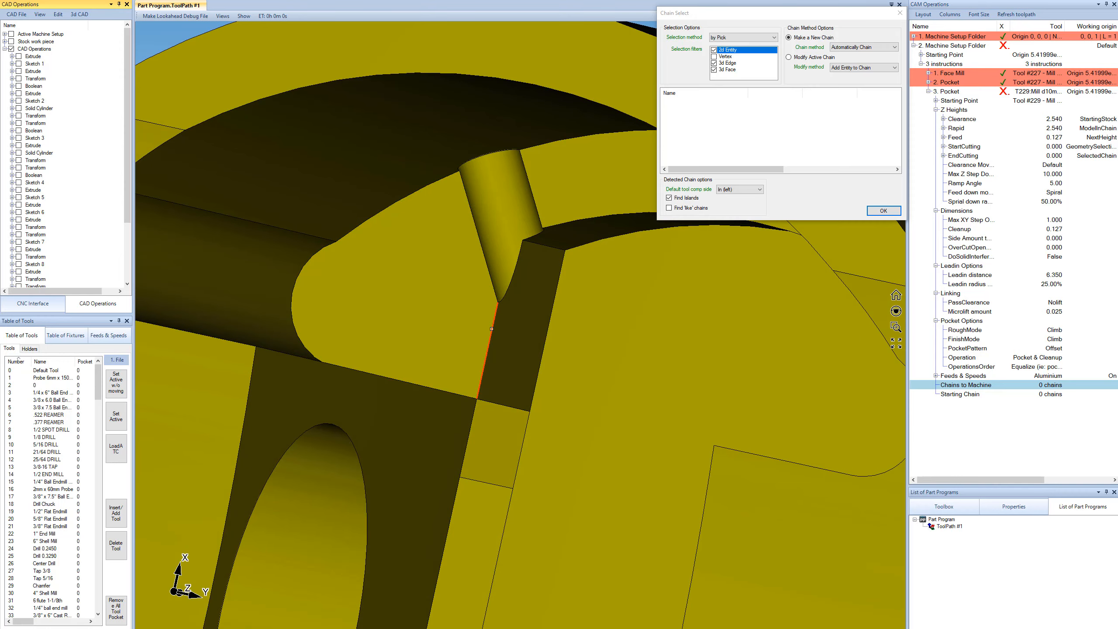
left_click(415, 298)
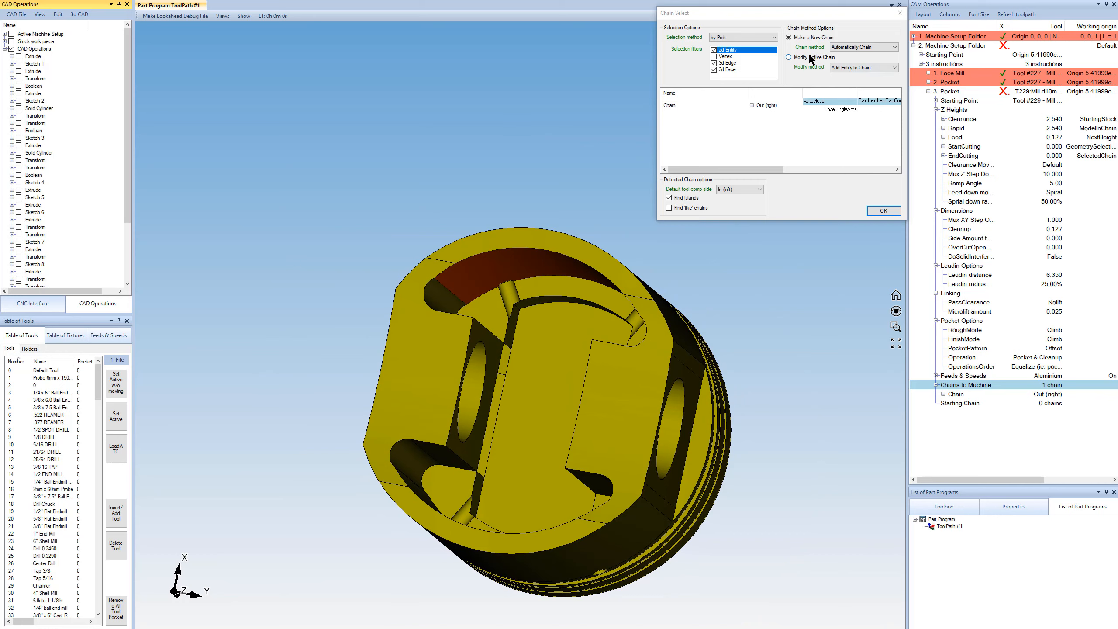
Select the new chain and set it to Modify Active Chain with the Create Connector Line method
left_click(676, 104)
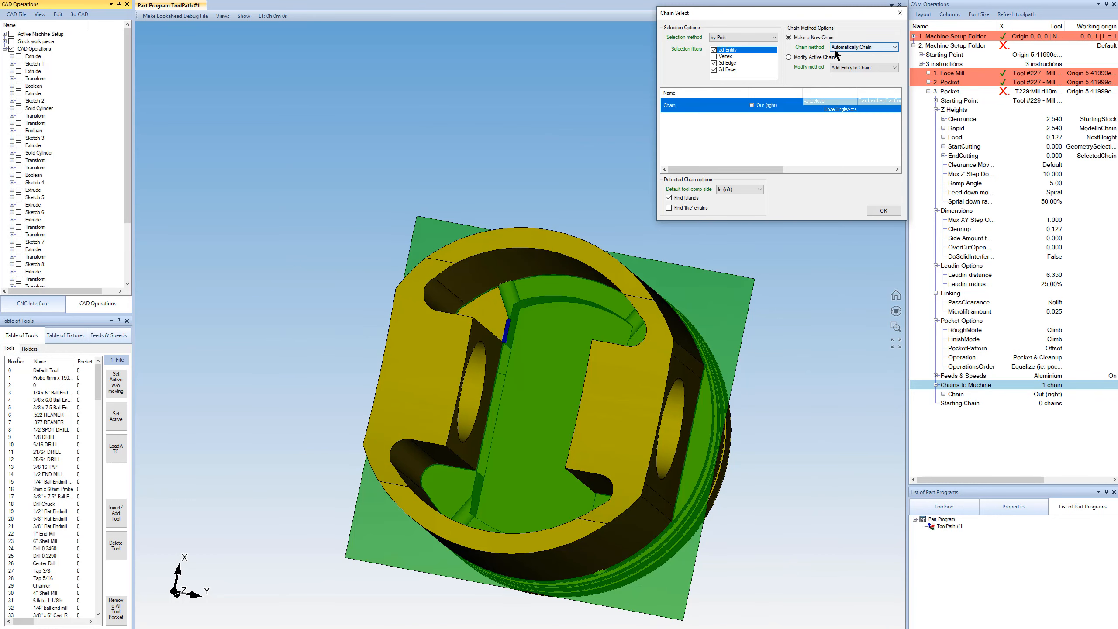
left_click(800, 61)
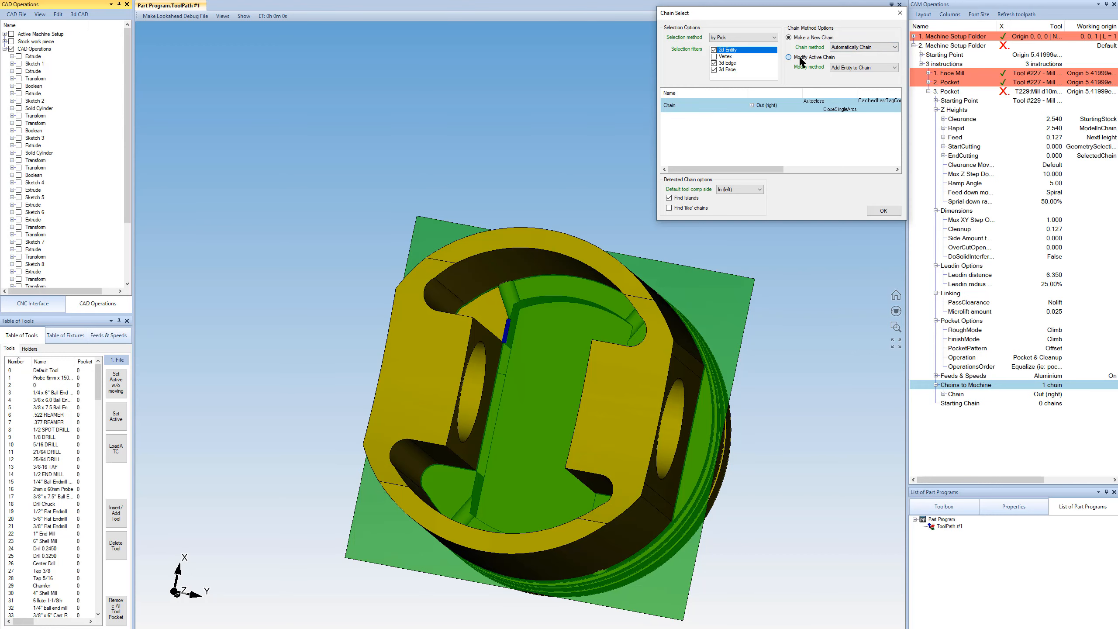
scroll(505, 337, "up", 5)
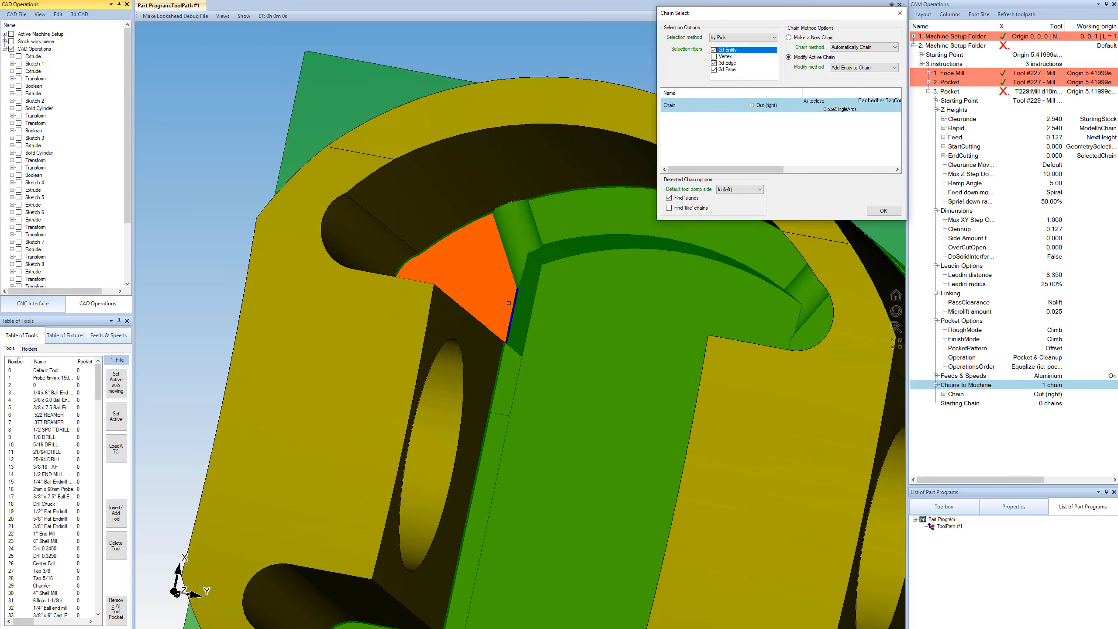
scroll(505, 337, "down", 1)
left_click(841, 68)
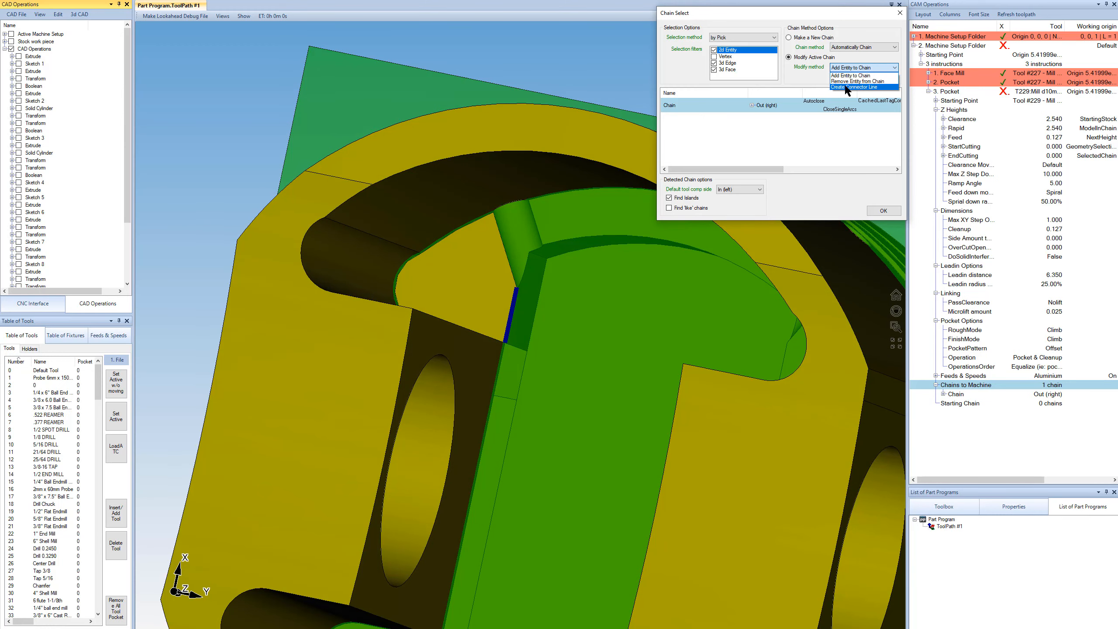
left_click(846, 87)
Bridge the first cylindrical notch with connector lines between the floor edge endpoints on its inner and outer sides
scroll(503, 239, "up", 4)
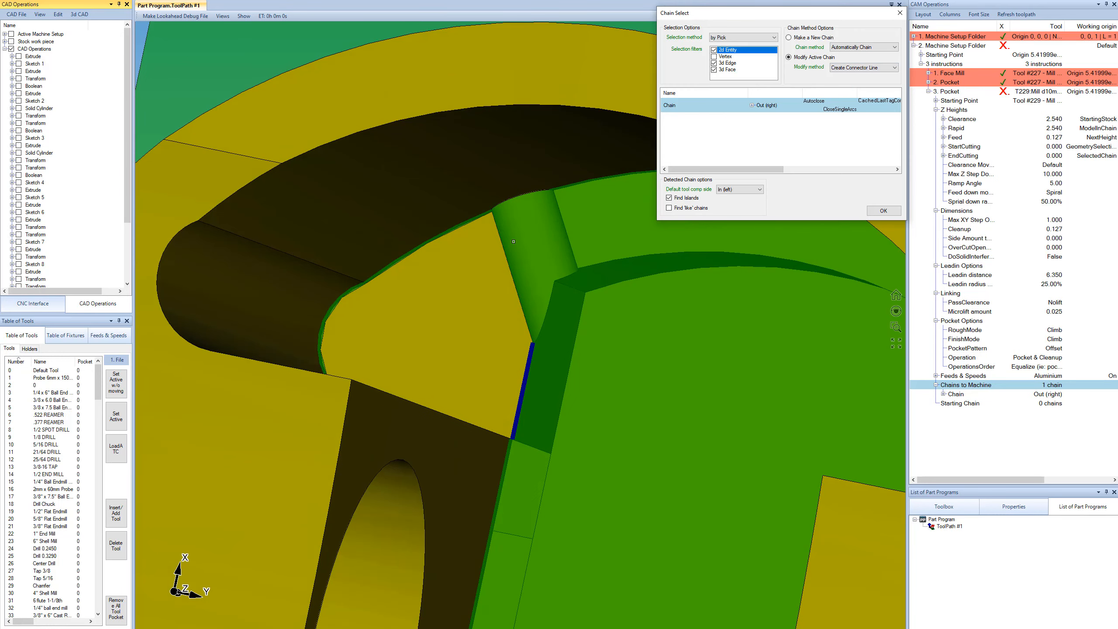
scroll(503, 239, "down", 3)
scroll(520, 239, "up", 6)
middle_click_drag(524, 239, 535, 239)
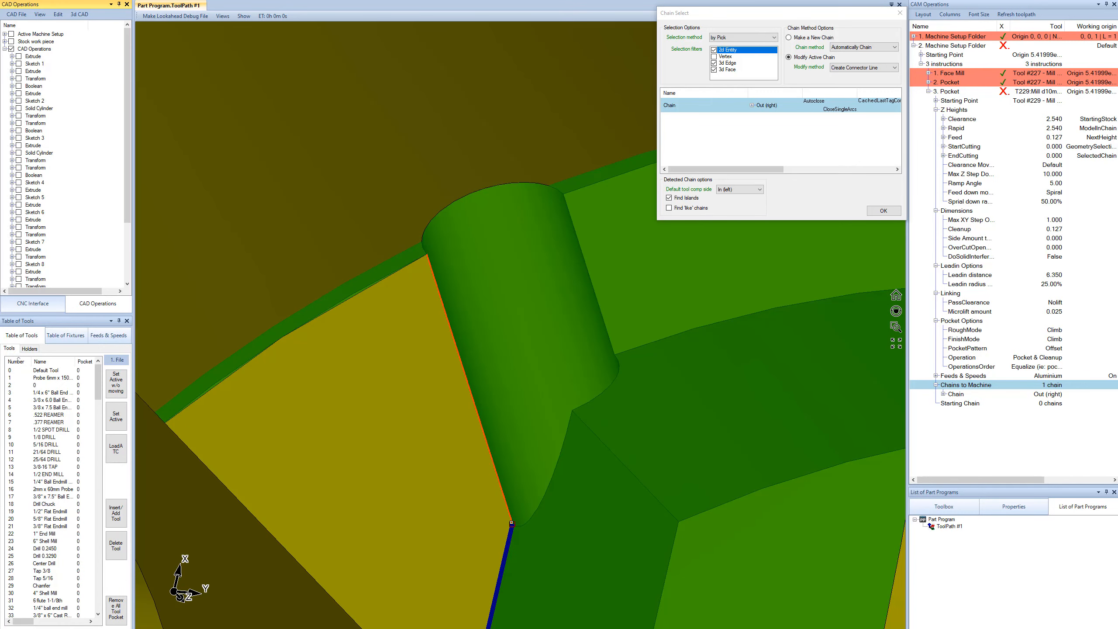
scroll(511, 523, "down", 3)
scroll(493, 423, "down", 2)
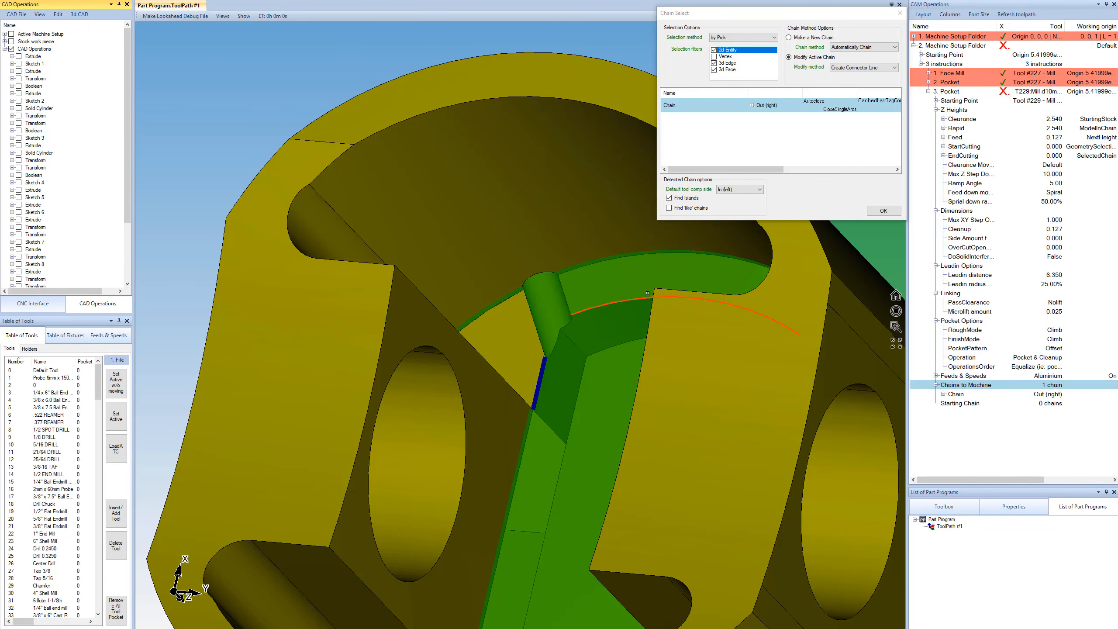
scroll(647, 293, "up", 4)
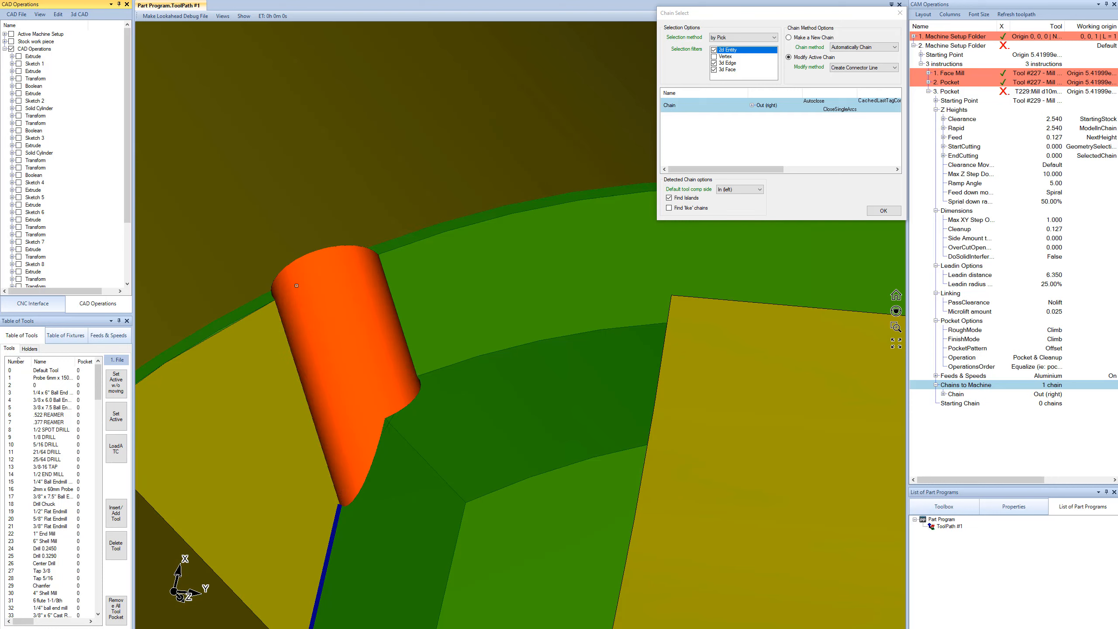
left_click(275, 301)
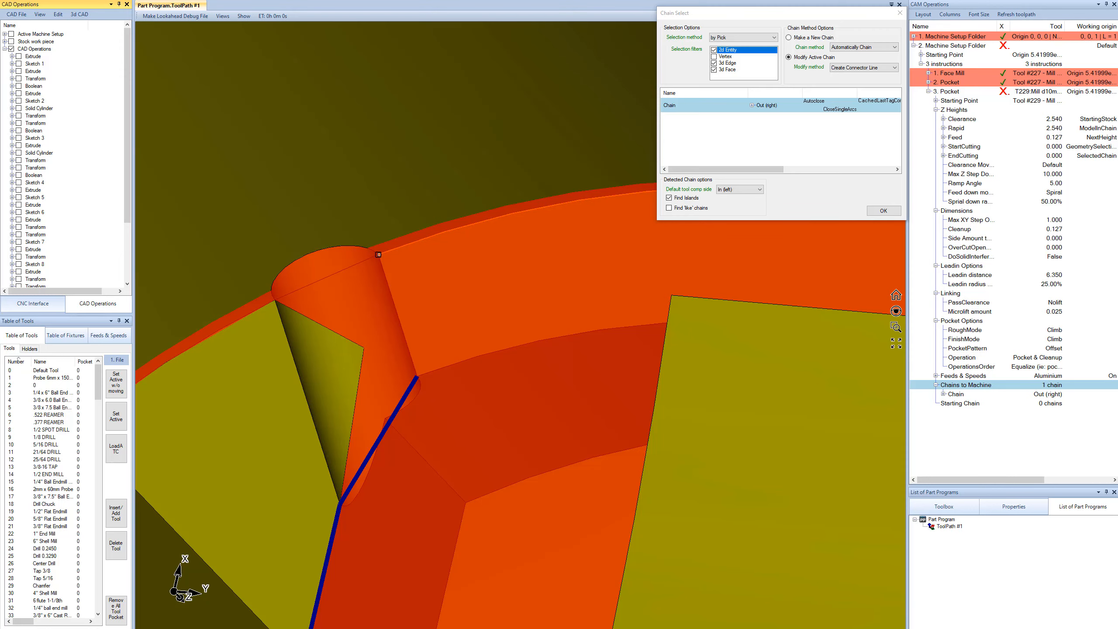
Bridge the second cylindrical notch, at the other end of the arc, with connector lines on its inner and outer sides
scroll(373, 380, "down", 3)
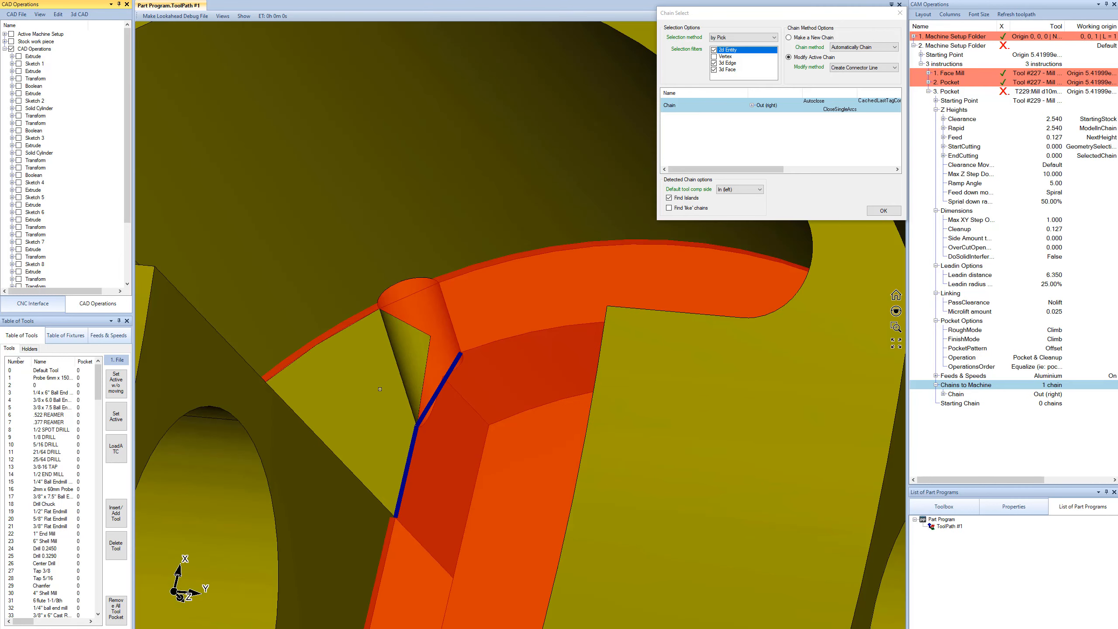
middle_click_drag(379, 425, 392, 442)
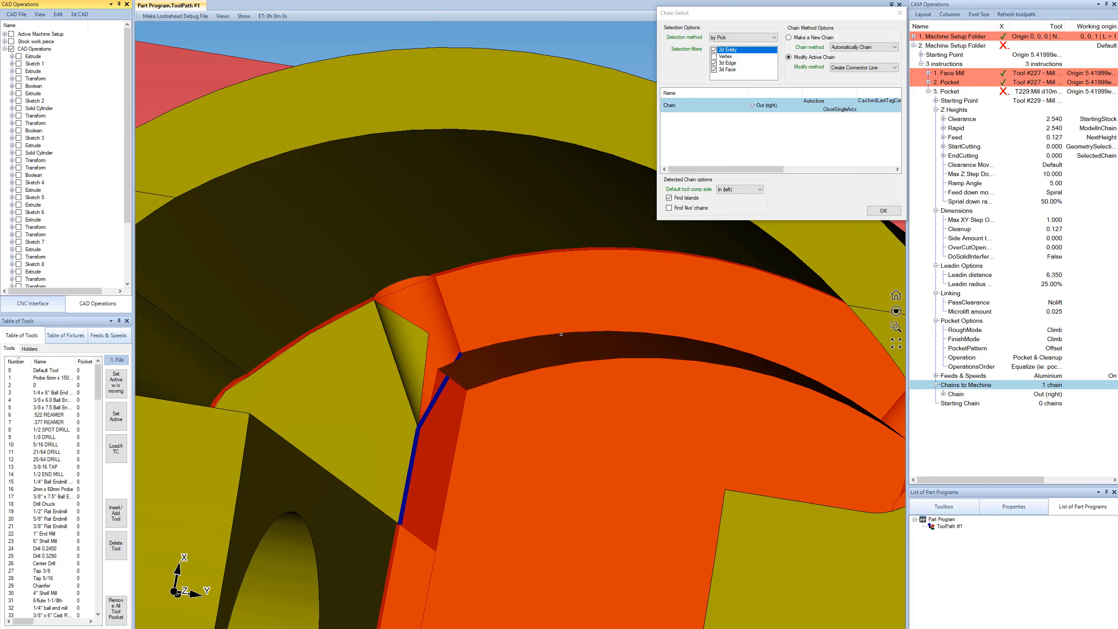
scroll(371, 417, "down", 3)
scroll(370, 417, "down", 1)
scroll(675, 383, "up", 3)
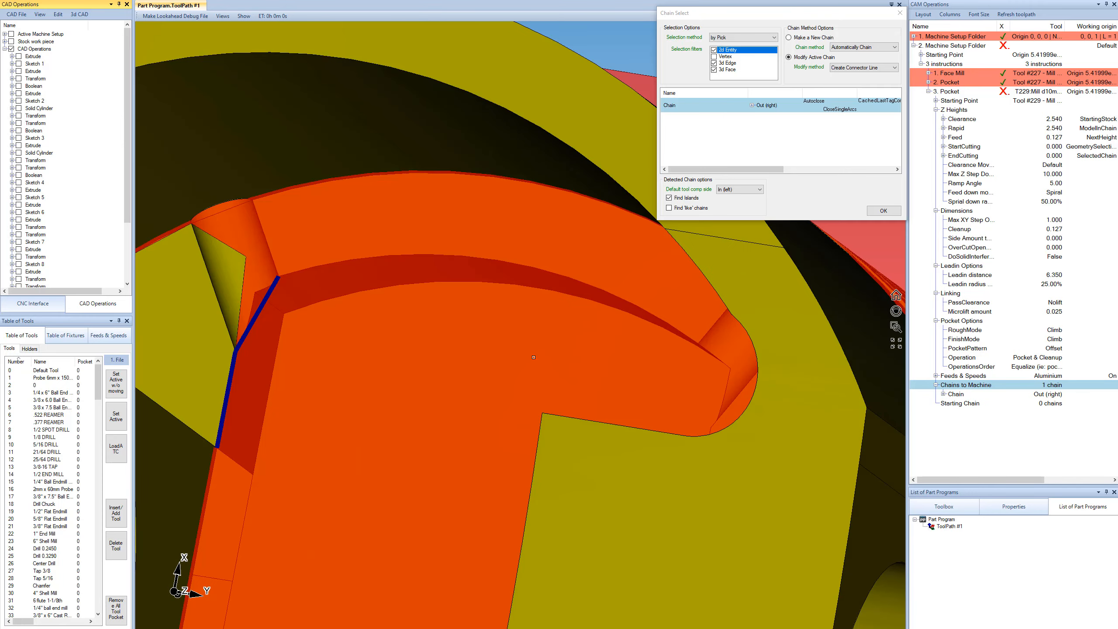
middle_click_drag(676, 384, 708, 399)
scroll(636, 493, "down", 3)
scroll(636, 493, "up", 5)
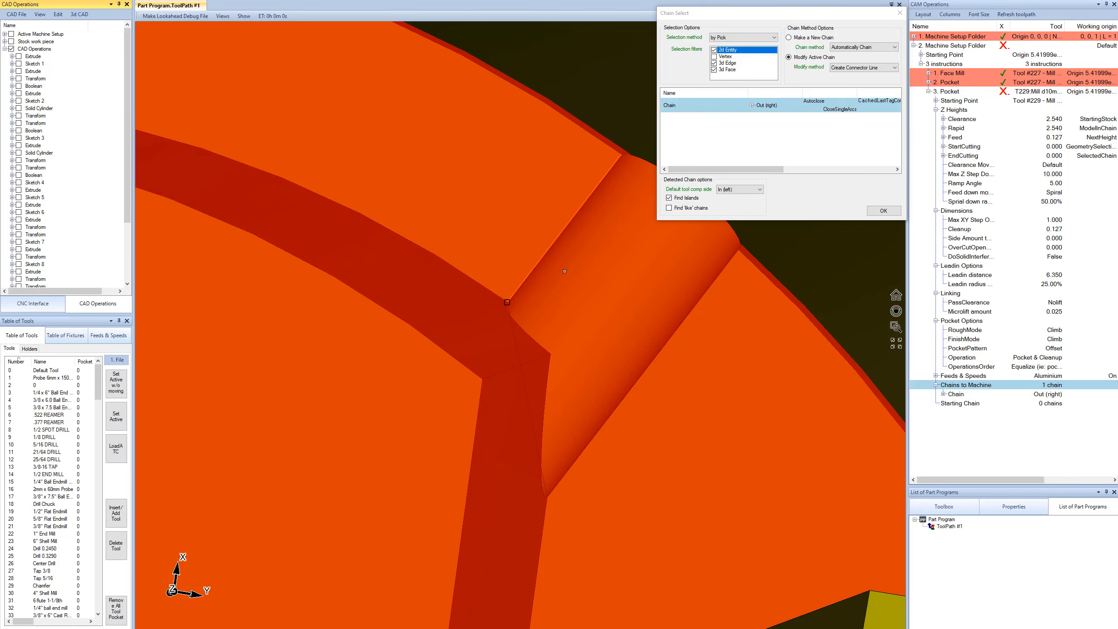
left_click(620, 153)
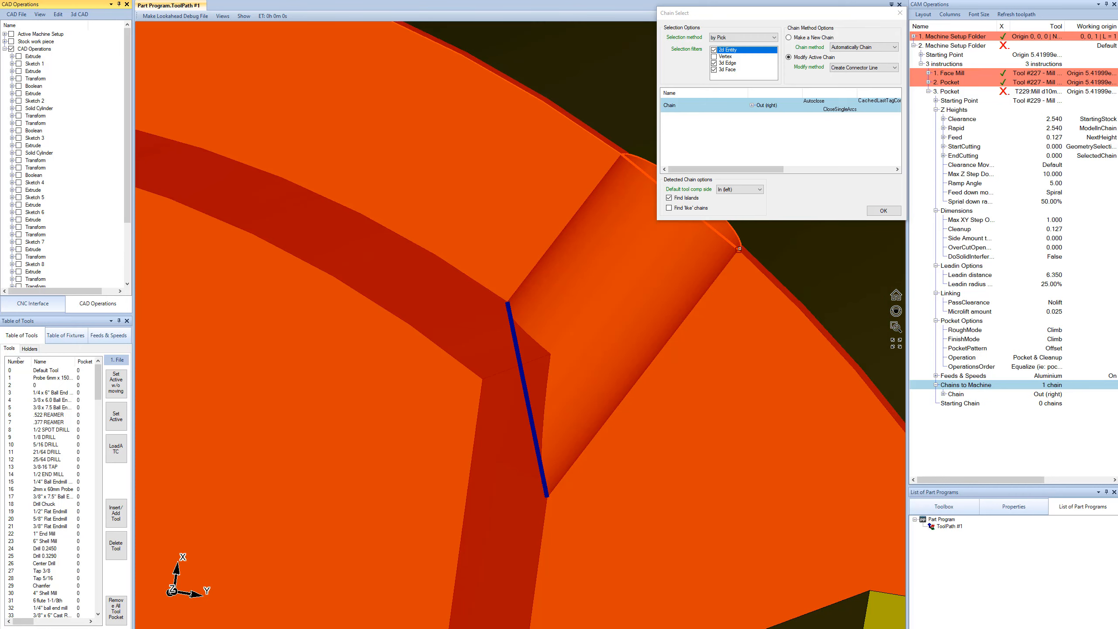
Inspect the connector lines around both notches and accept the chain selection
scroll(629, 336, "down", 6)
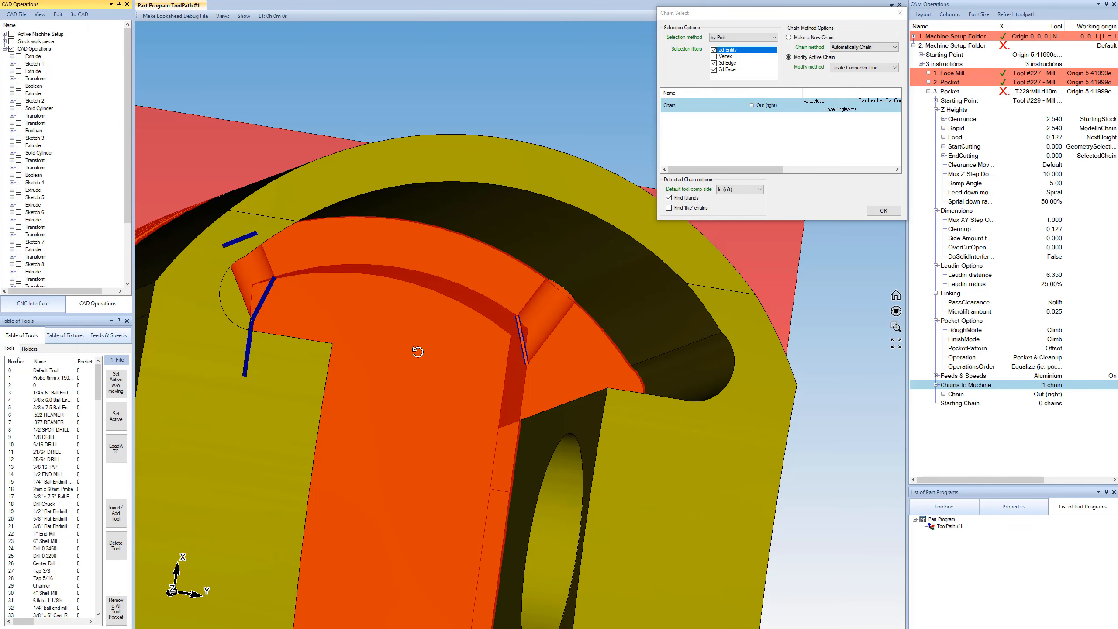
scroll(390, 358, "up", 2)
scroll(390, 358, "down", 4)
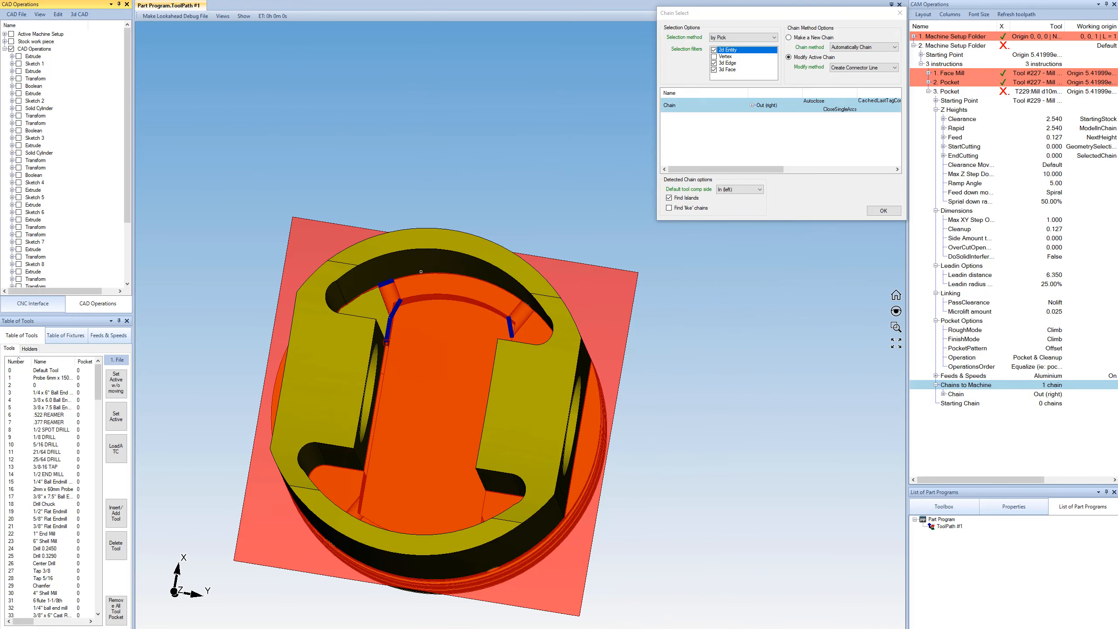
scroll(420, 313, "up", 4)
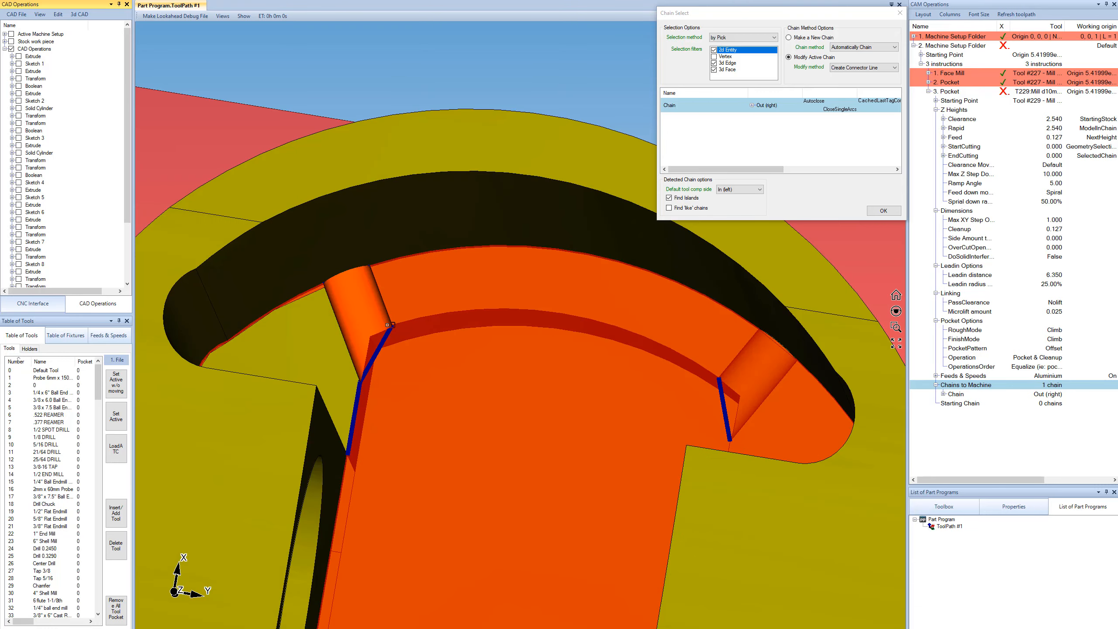
scroll(398, 333, "up", 1)
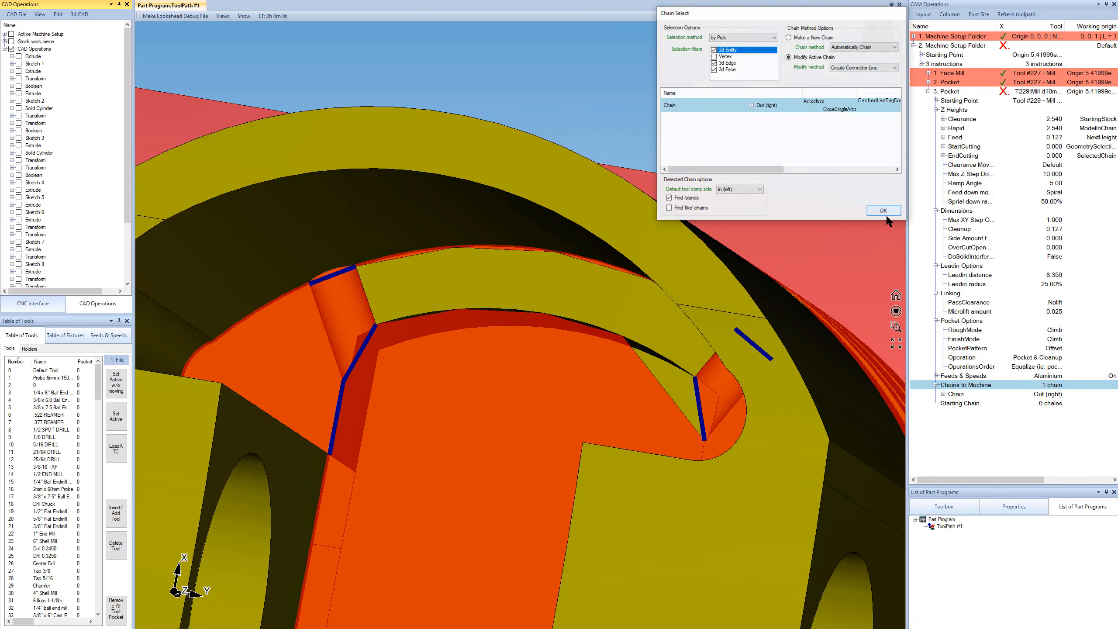
left_click(883, 211)
Set the new chain's tool compensation side to In (left) and highlight the chain to check the machined area
left_click(955, 394)
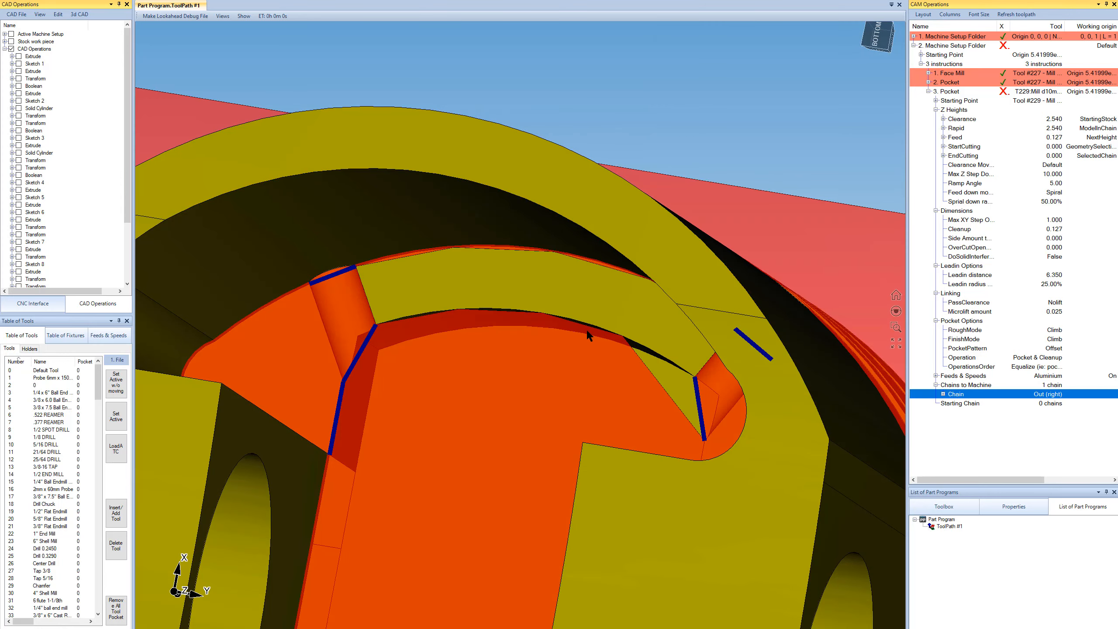
scroll(557, 352, "down", 1)
left_click_drag(400, 330, 410, 341)
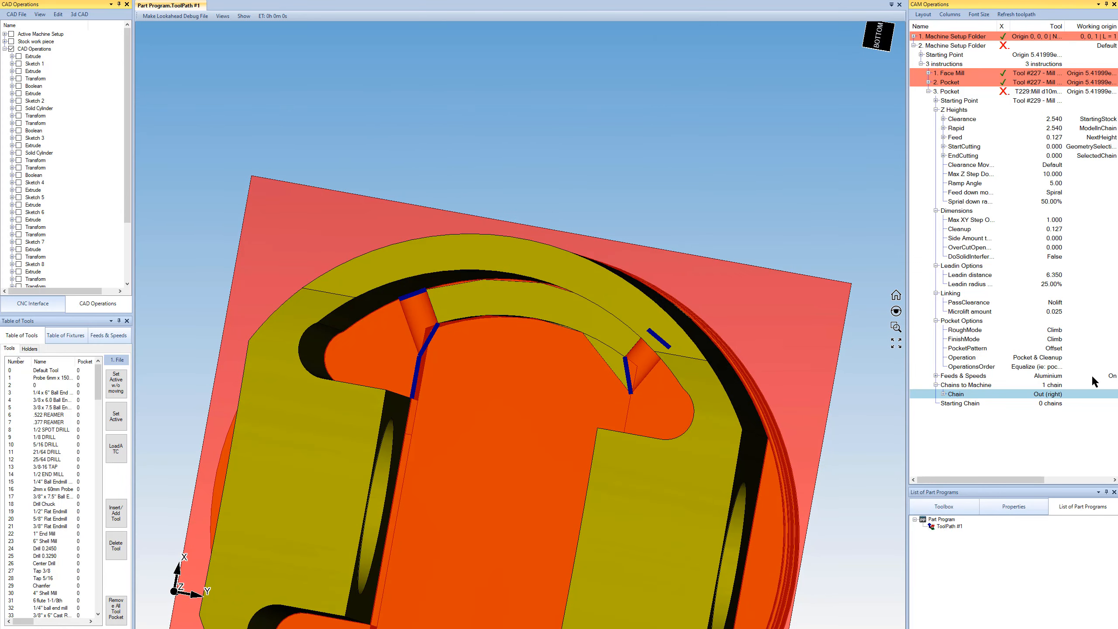
left_click(1044, 394)
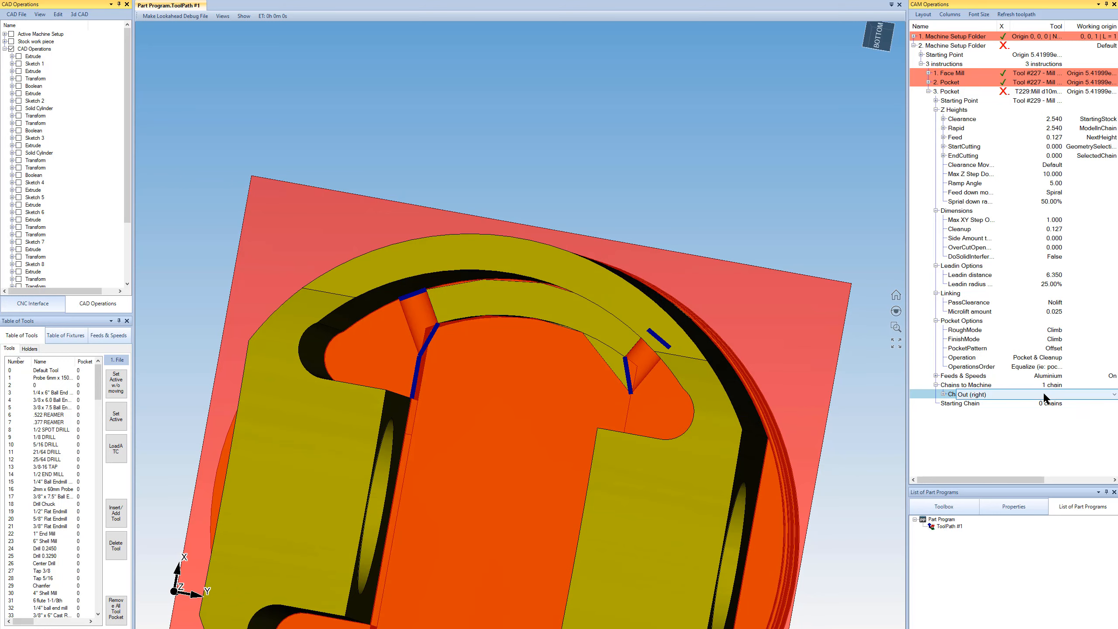
left_click(1005, 405)
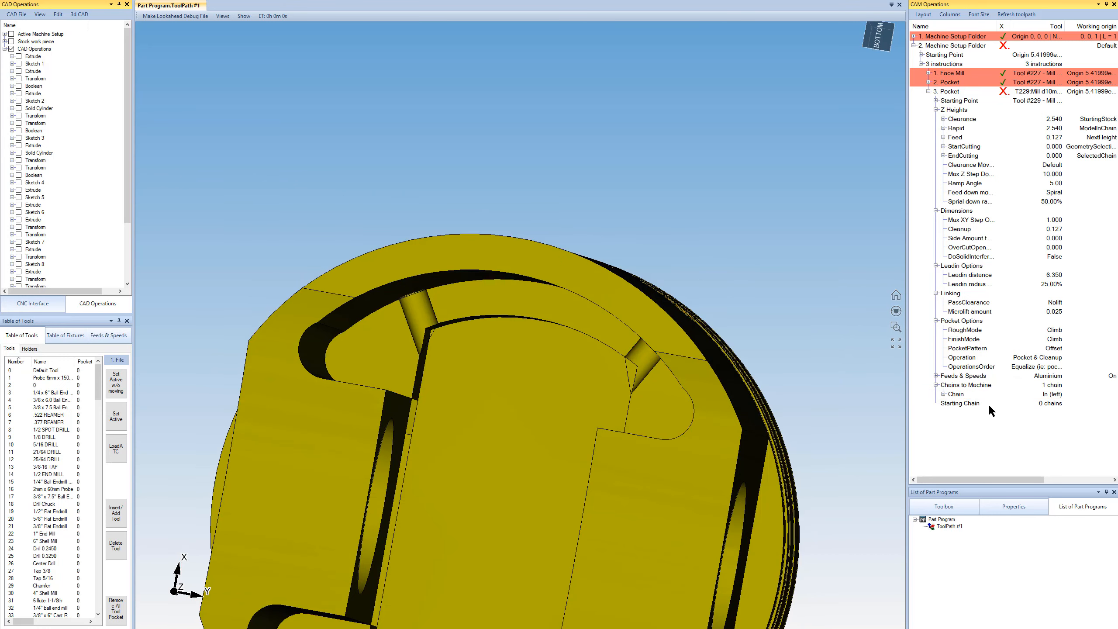
left_click(959, 395)
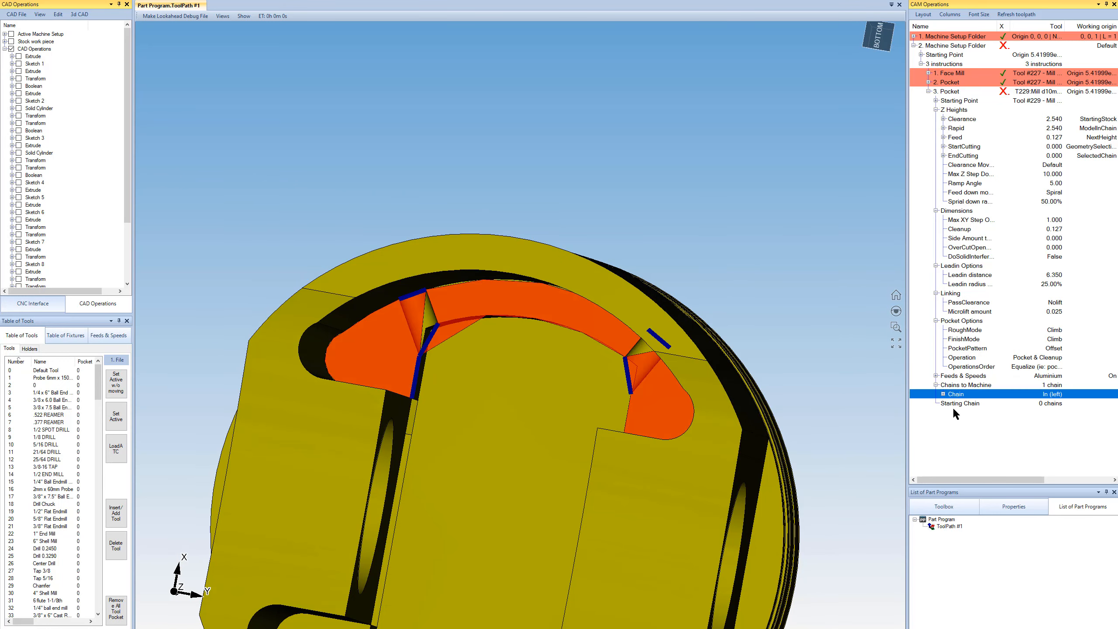
Examine the highlighted chain area around the notches, especially where the fill crosses the first cylindrical notch
mouse_move(472, 367)
middle_mouse_down()
mouse_move(490, 345)
mouse_move(478, 354)
middle_mouse_up()
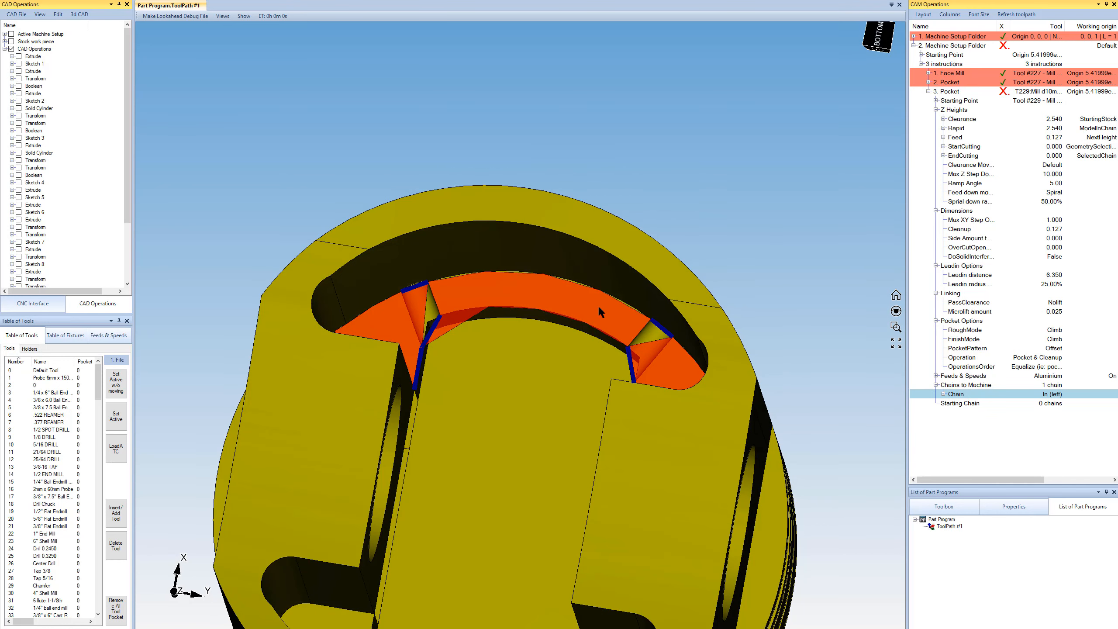
middle_click_drag(498, 323, 488, 325)
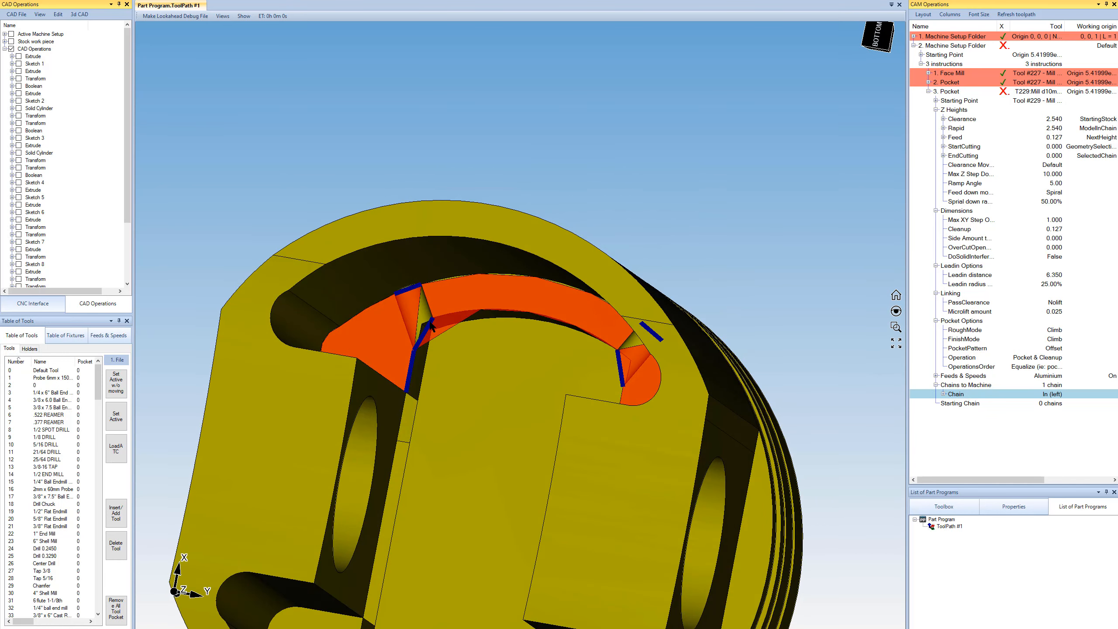
scroll(430, 325, "up", 3)
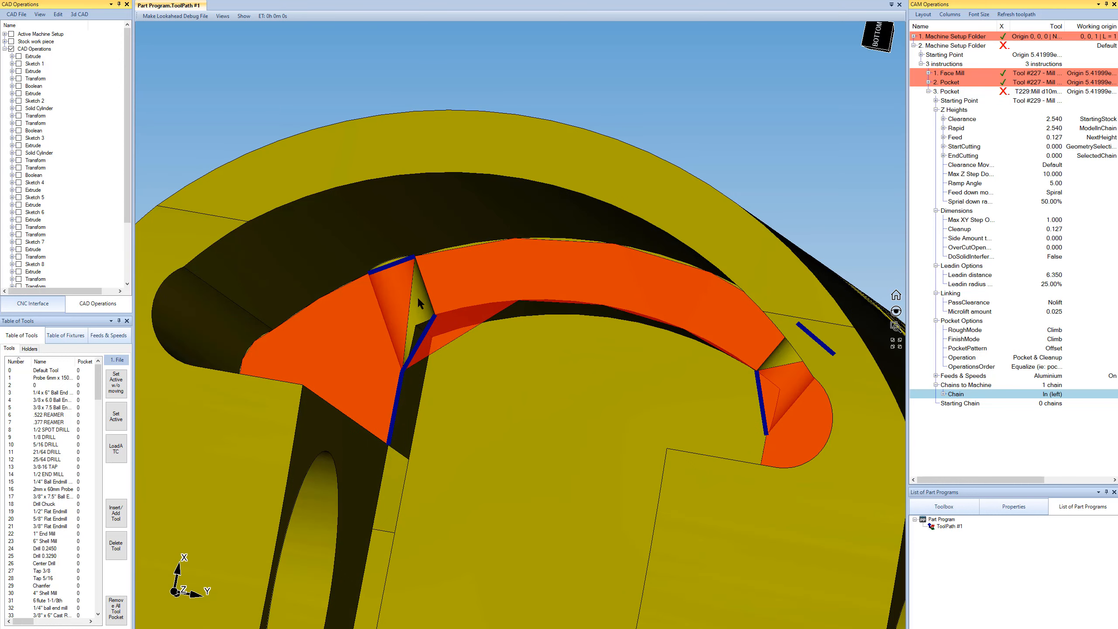
scroll(428, 304, "up", 3)
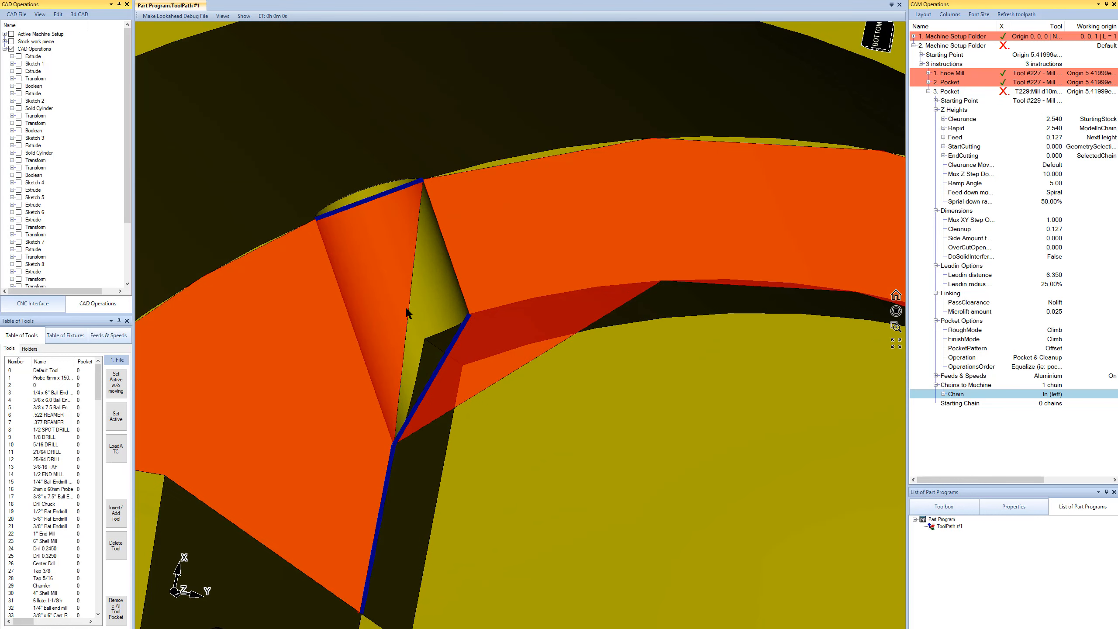
middle_click_drag(407, 314, 458, 438)
scroll(376, 322, "down", 3)
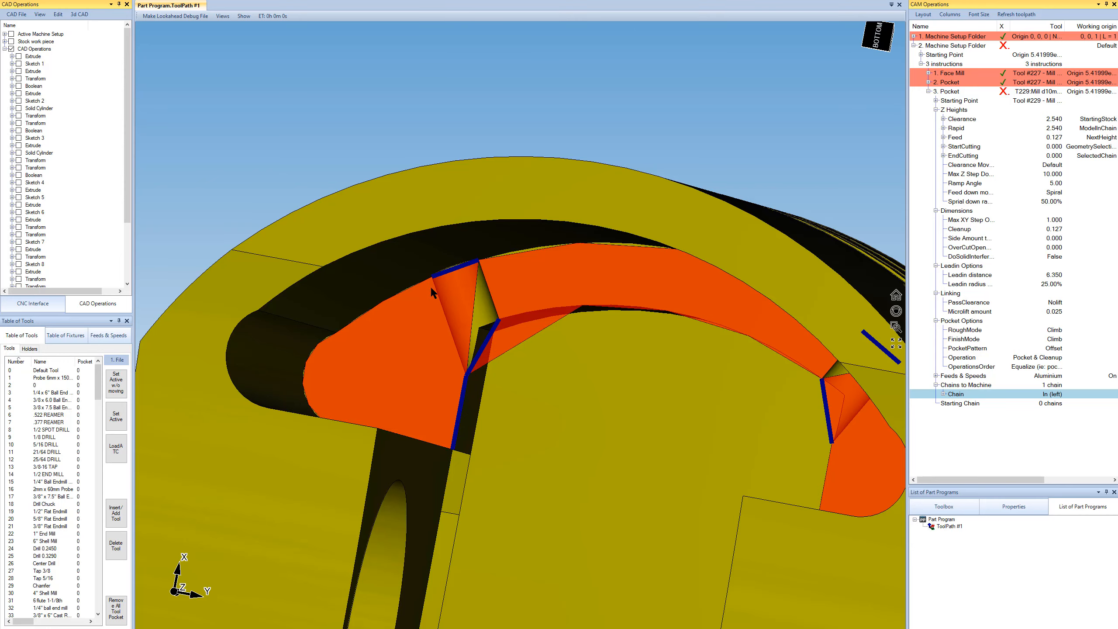
middle_click_drag(429, 286, 440, 315)
scroll(441, 311, "up", 5)
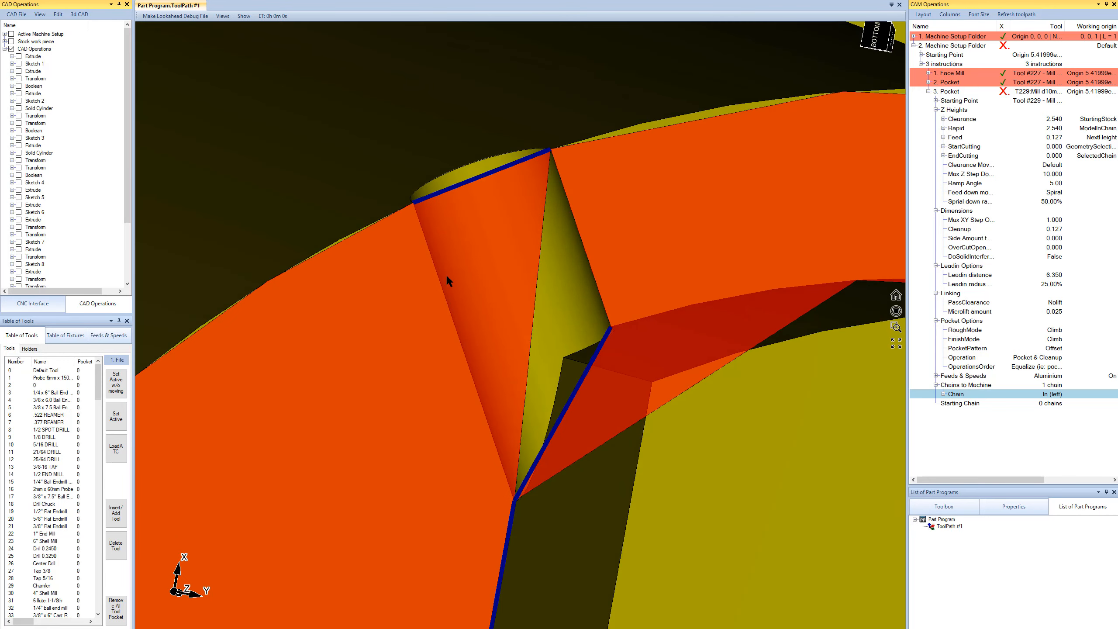
scroll(458, 348, "down", 3)
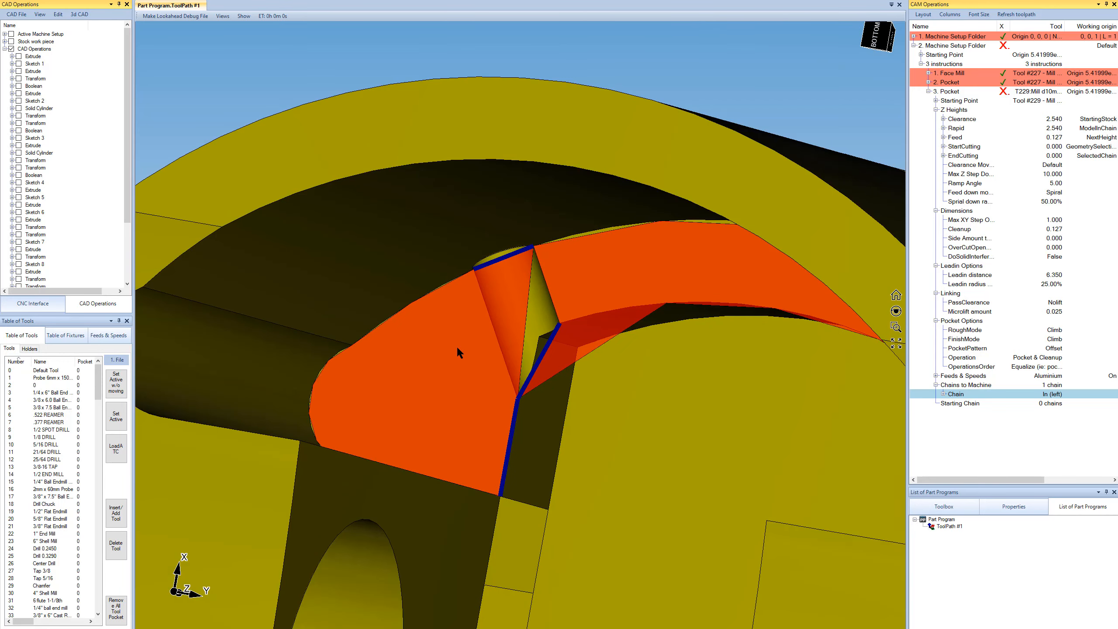
middle_click_drag(456, 346, 473, 301)
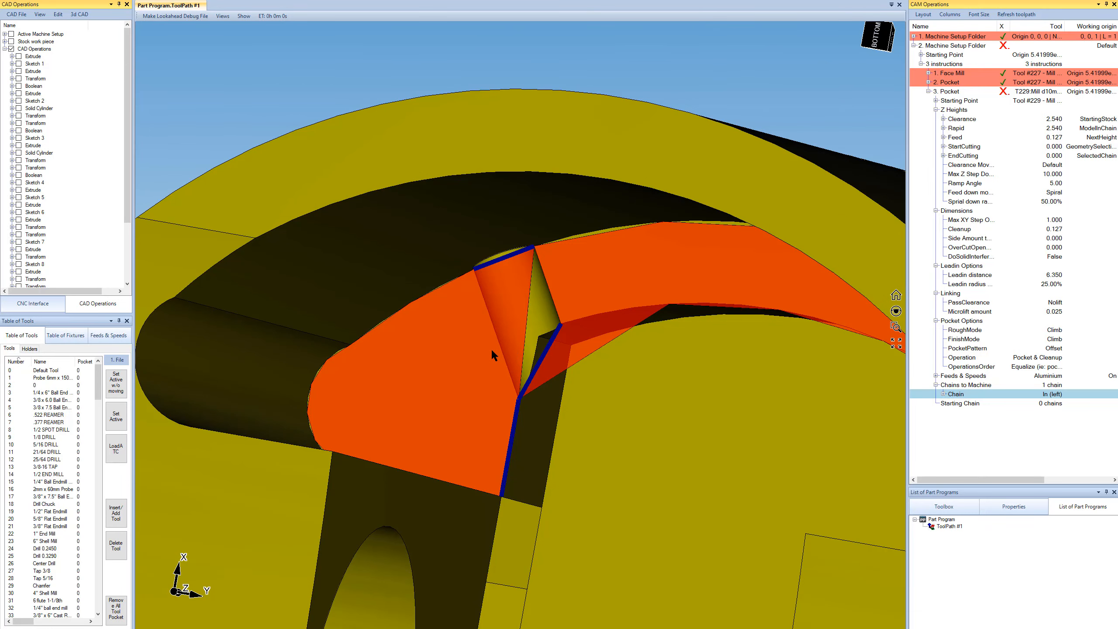
Reopen the pocket's chain selection, modify the active chain with Remove Entity from Chain, and remove the first notch's edge bordering the end floor
double_click(1051, 386)
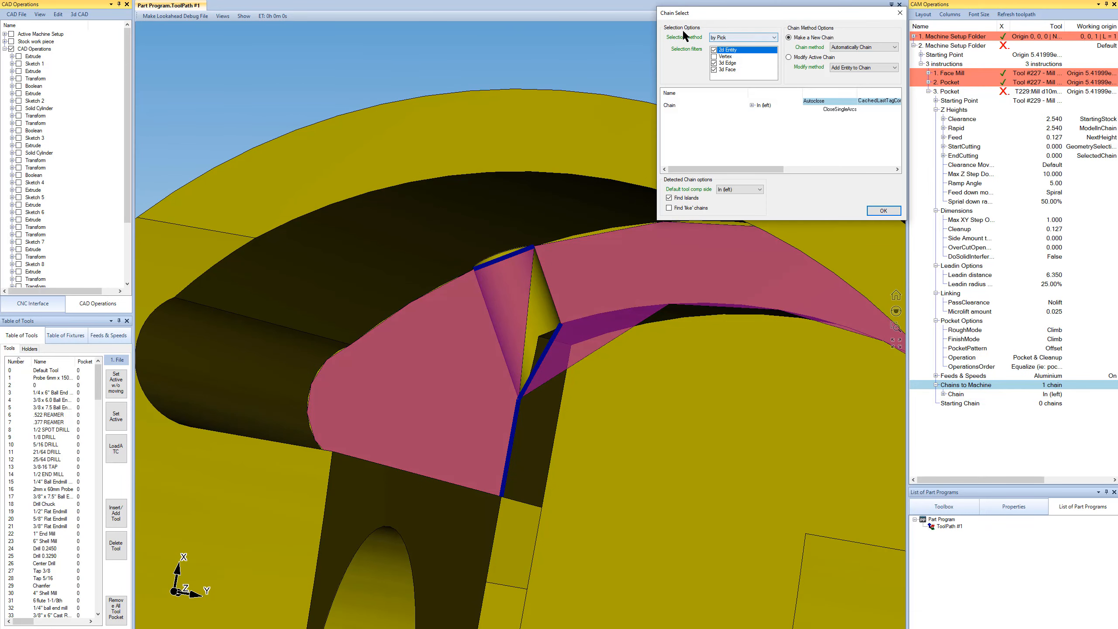
left_click(671, 105)
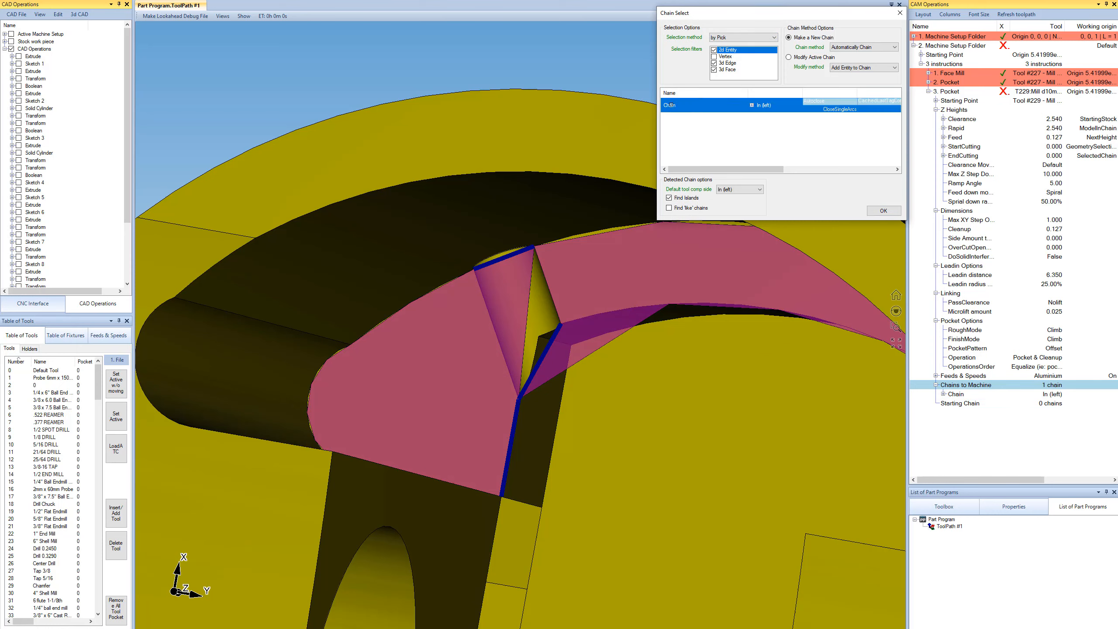
left_click(807, 59)
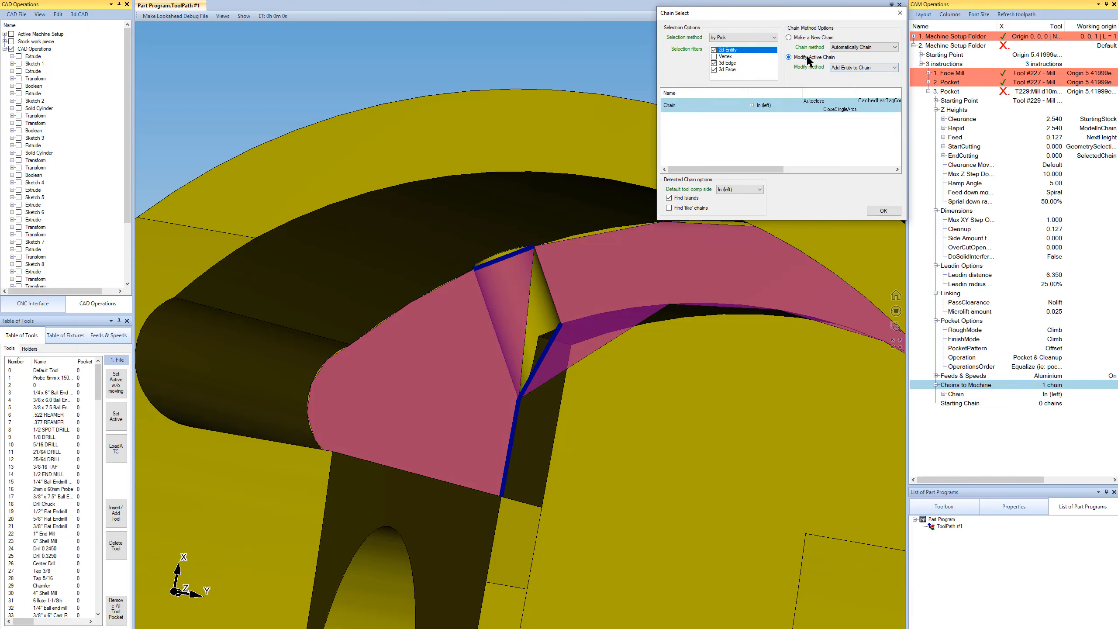
left_click(847, 68)
left_click(851, 81)
left_click(484, 302)
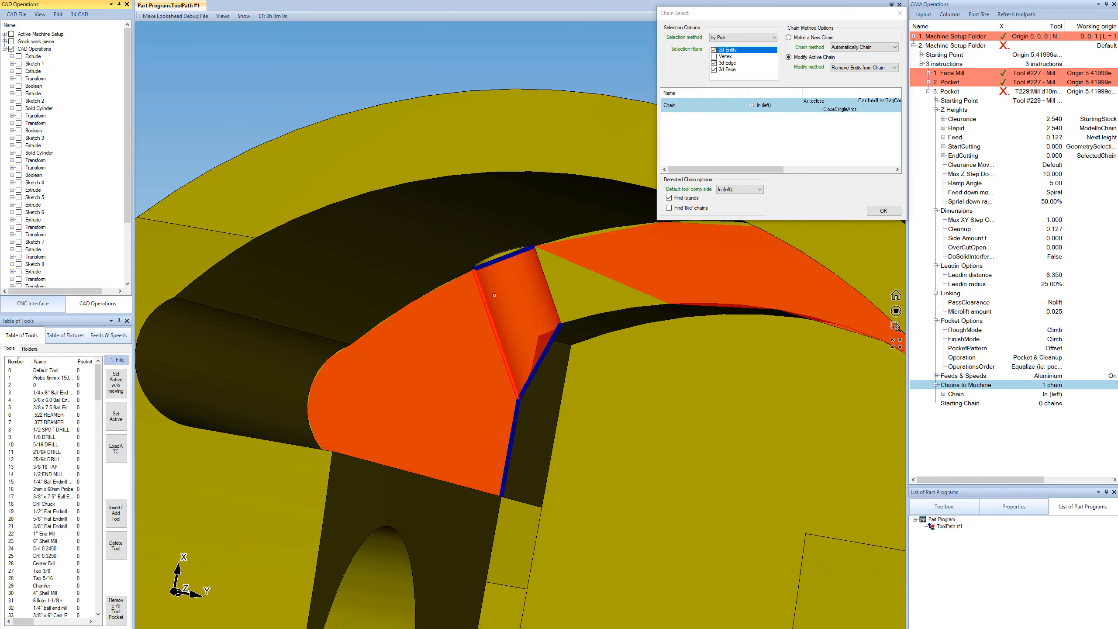
Remove the remaining side edges of both cylindrical notches from the chain and accept the chain selection
middle_click_drag(485, 303, 535, 275)
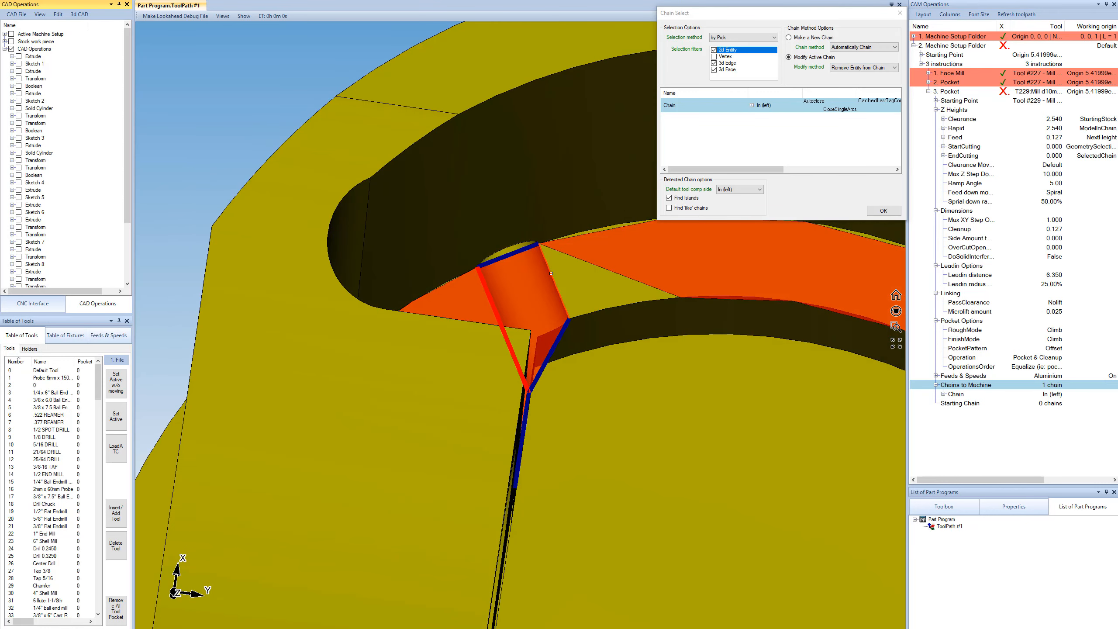
scroll(568, 308, "down", 6)
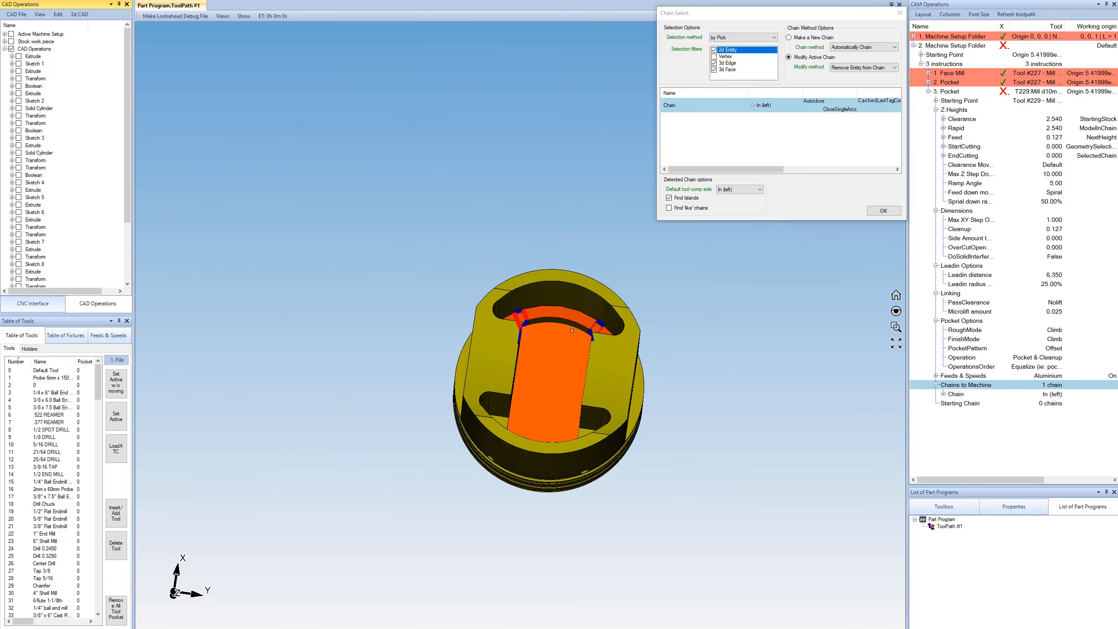
scroll(572, 330, "up", 6)
middle_click_drag(516, 211, 545, 220)
scroll(512, 198, "up", 3)
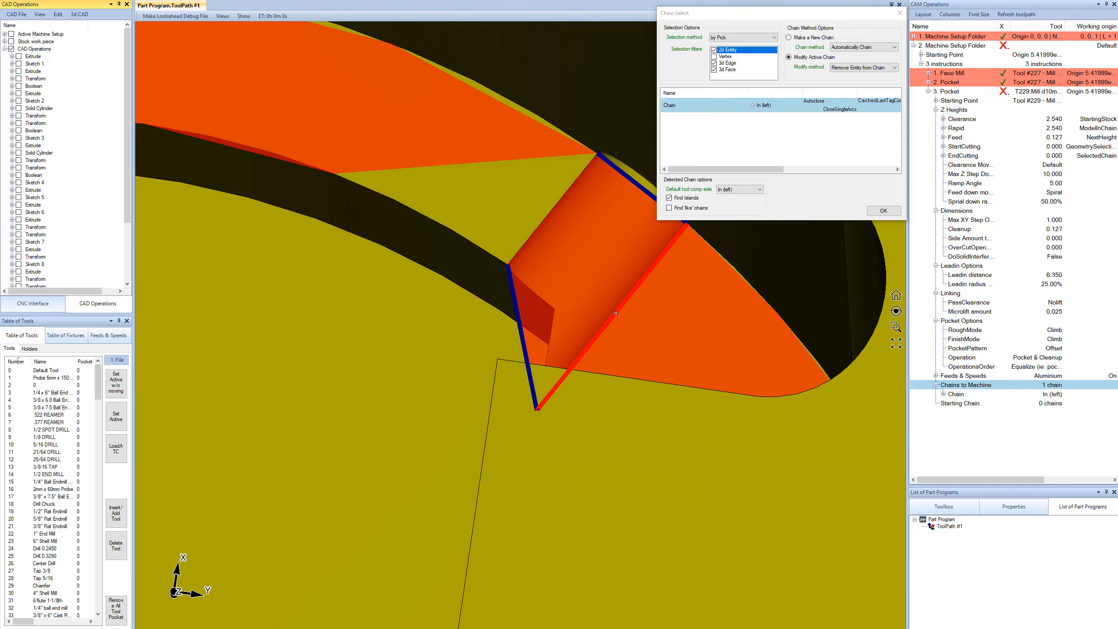
scroll(546, 216, "down", 6)
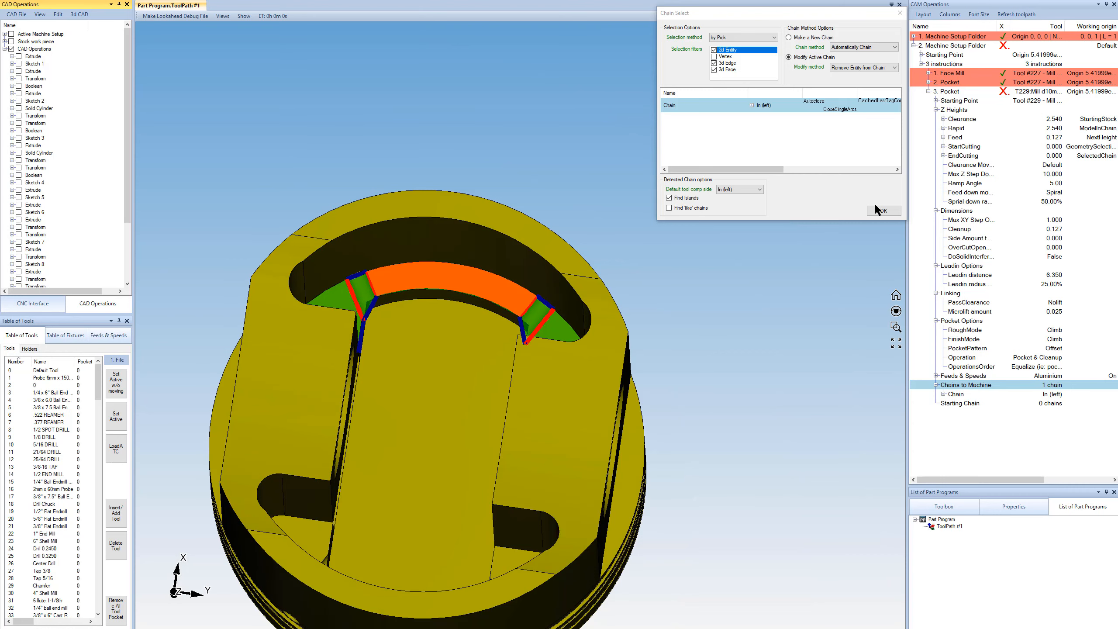
left_click(879, 210)
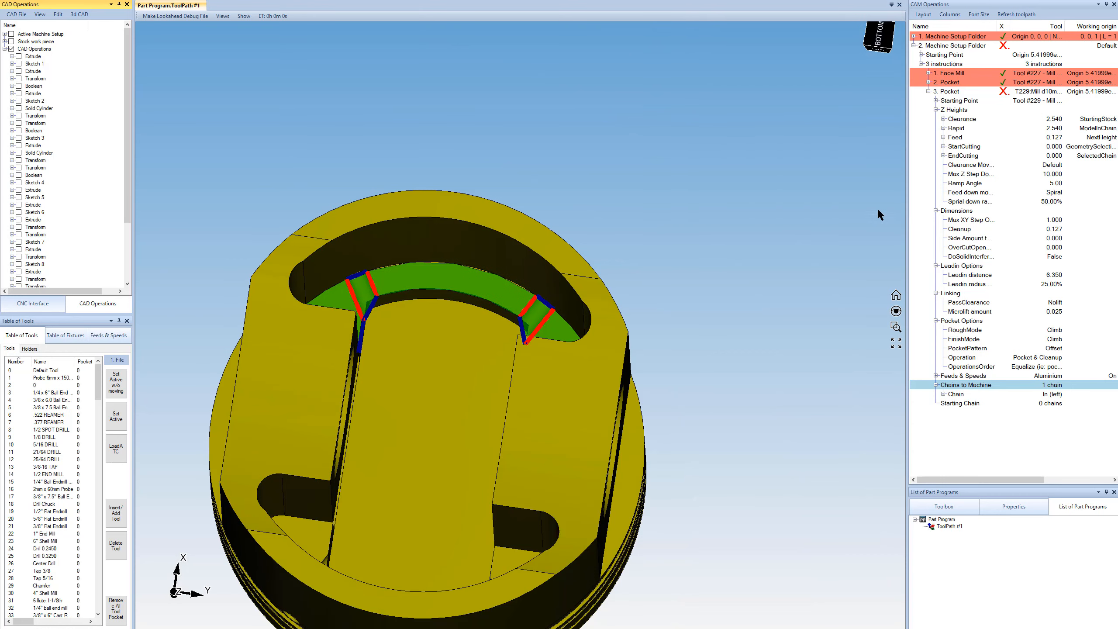
Highlight the modified chain to check the machined area across the curved recess and both notches
left_click(961, 403)
left_click(958, 395)
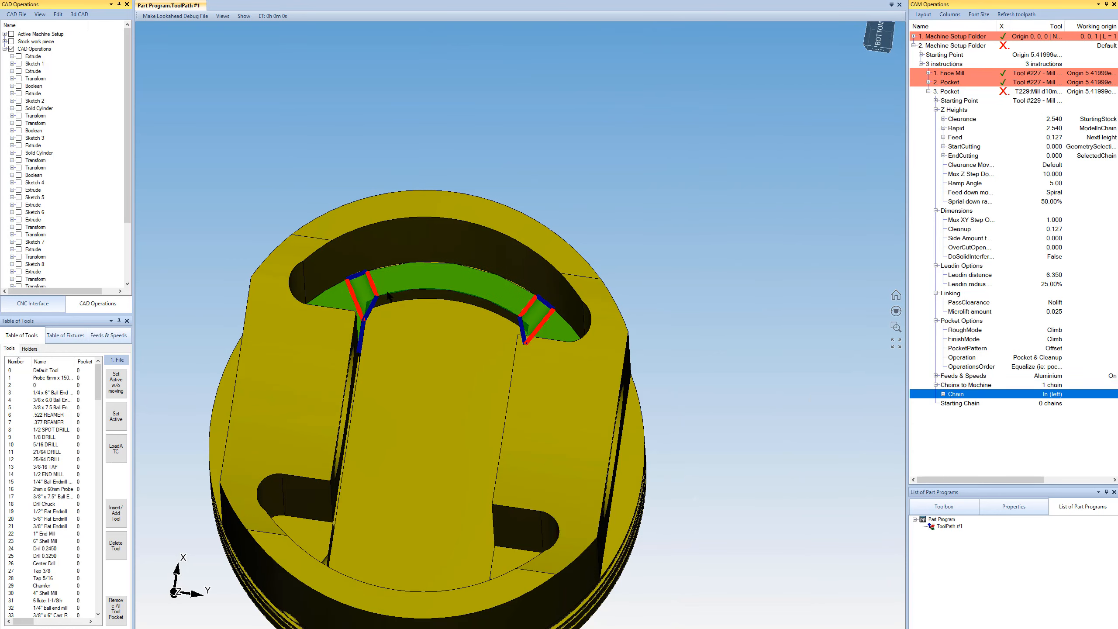
scroll(398, 300, "up", 6)
scroll(398, 311, "down", 8)
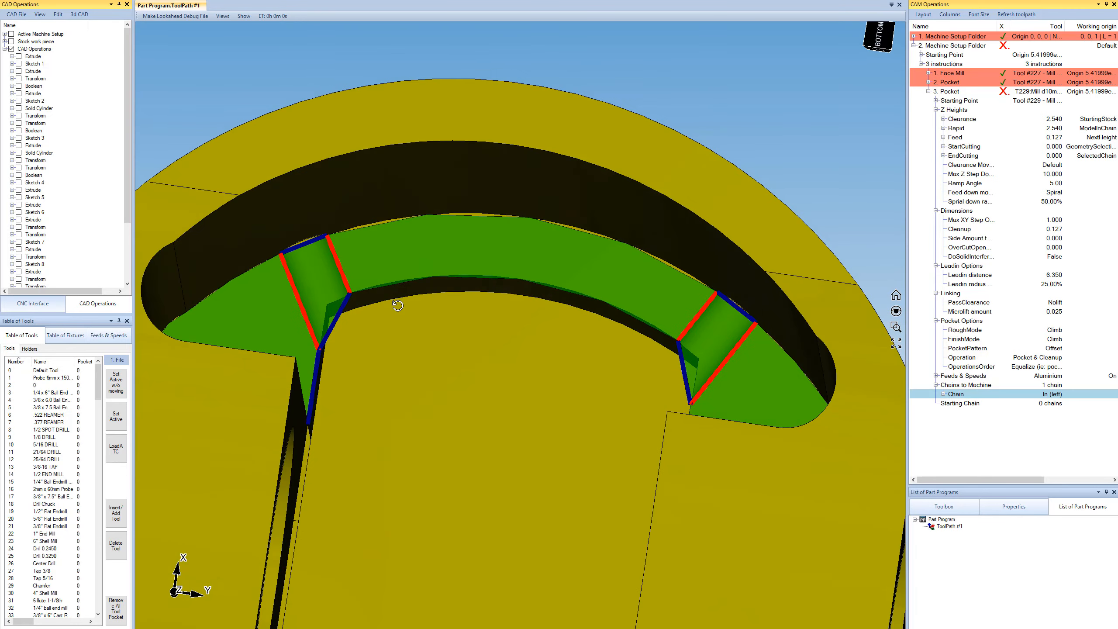
scroll(497, 370, "up", 8)
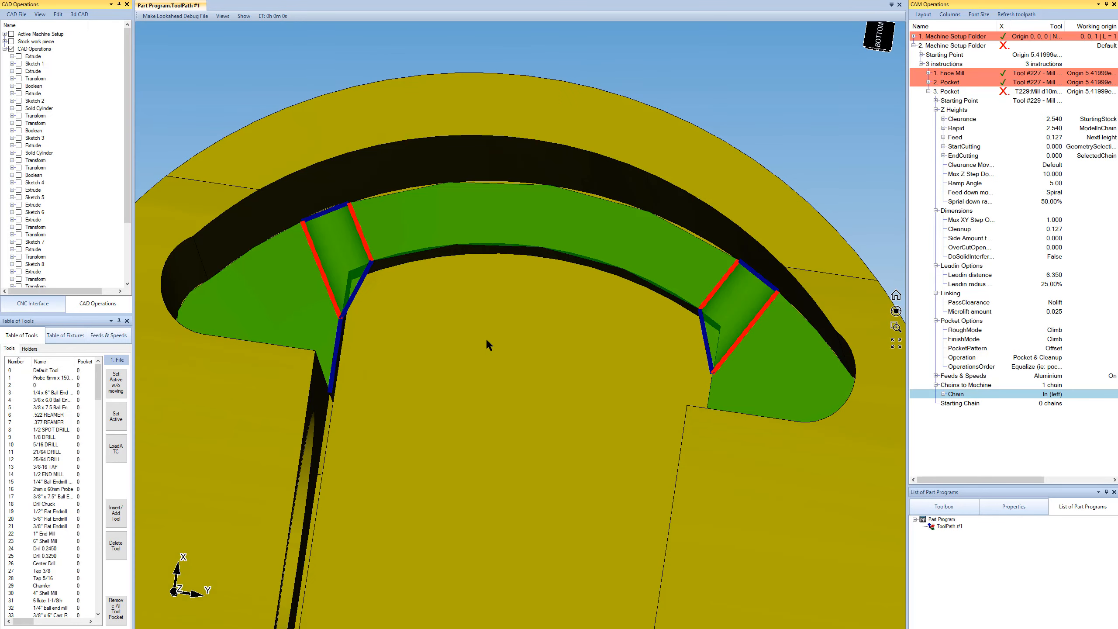
middle_click_drag(486, 339, 482, 319)
left_click(1017, 432)
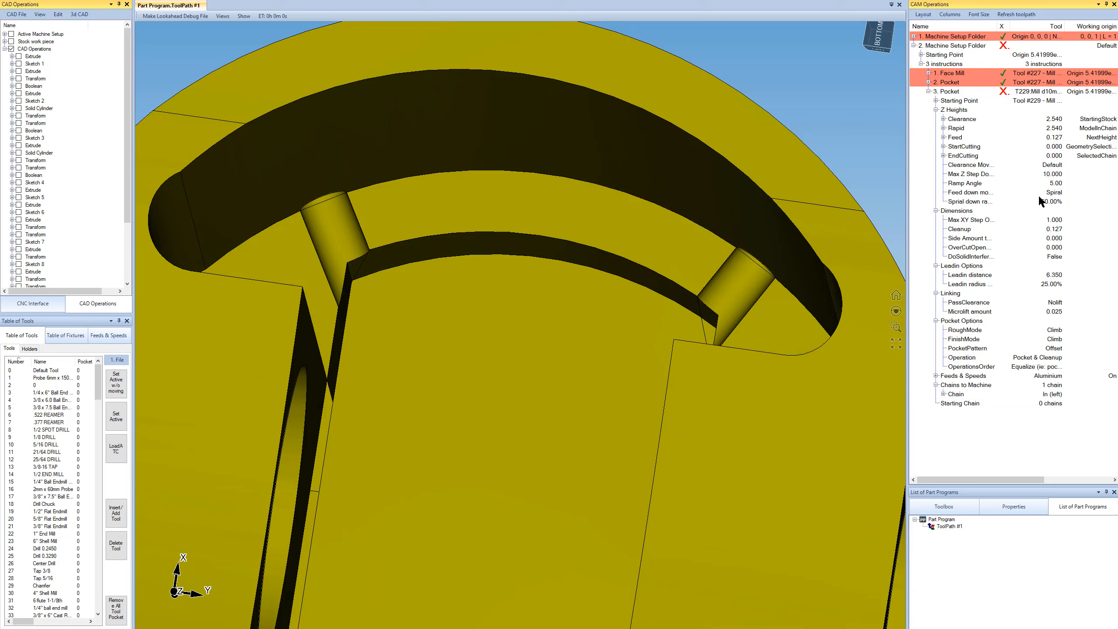
Generate the third pocket operation's toolpath and inspect the cutting passes at both ends of the recess
left_click(1003, 91)
left_click(454, 302)
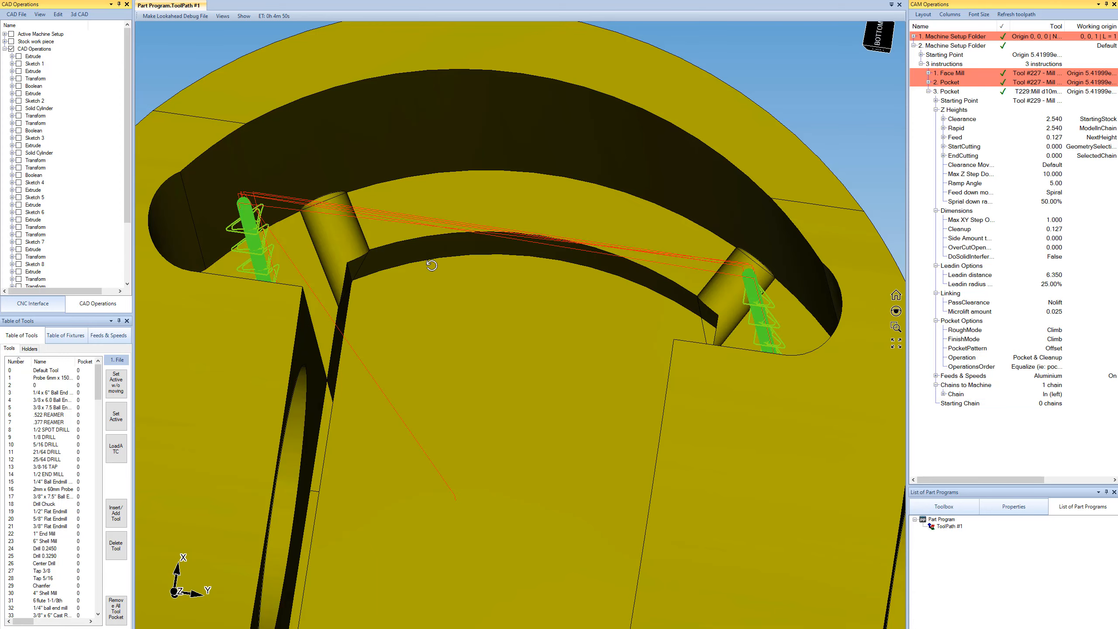
middle_click_drag(455, 303, 406, 261)
scroll(478, 400, "down", 5)
scroll(478, 338, "up", 4)
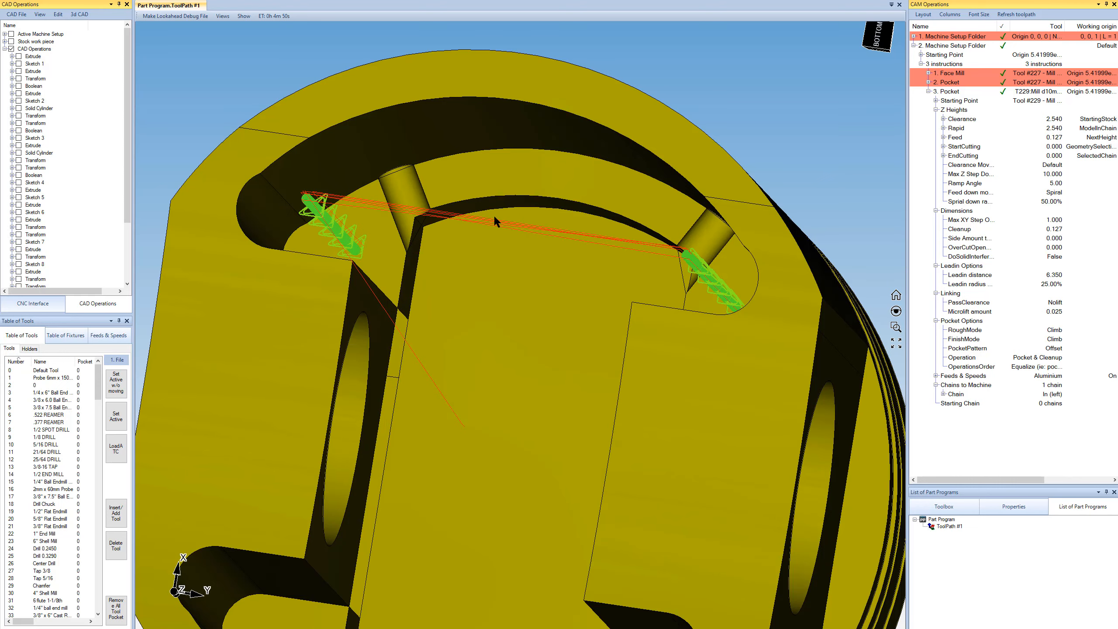
middle_click_drag(575, 219, 589, 181)
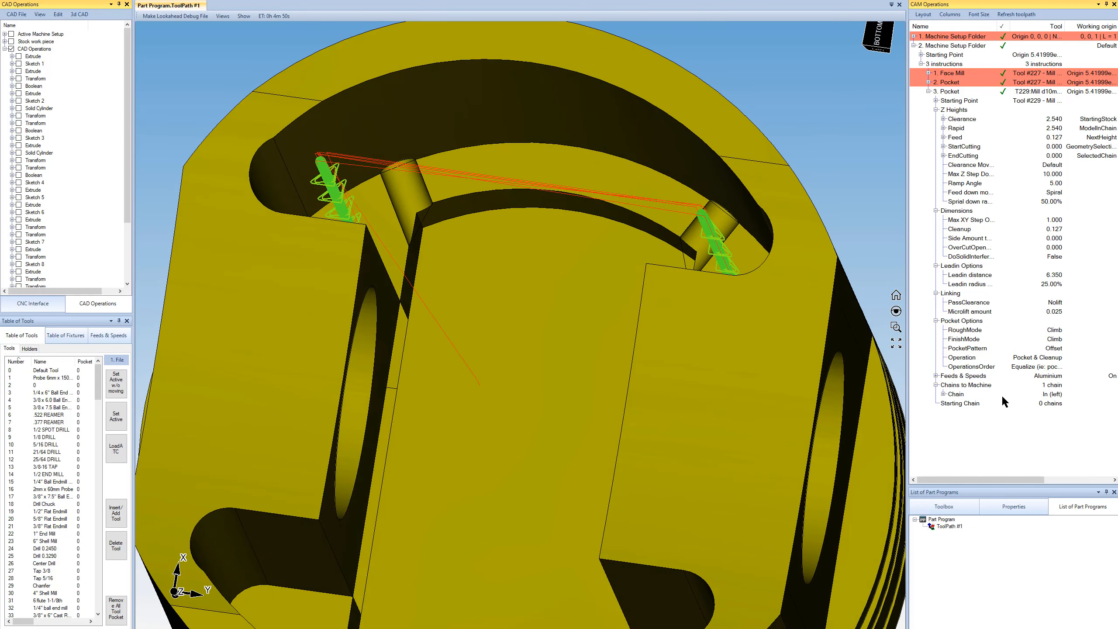
Create a starting chain for the third pocket with the Manually Chain method, beginning at the straight line beside the first notch
left_click(956, 405)
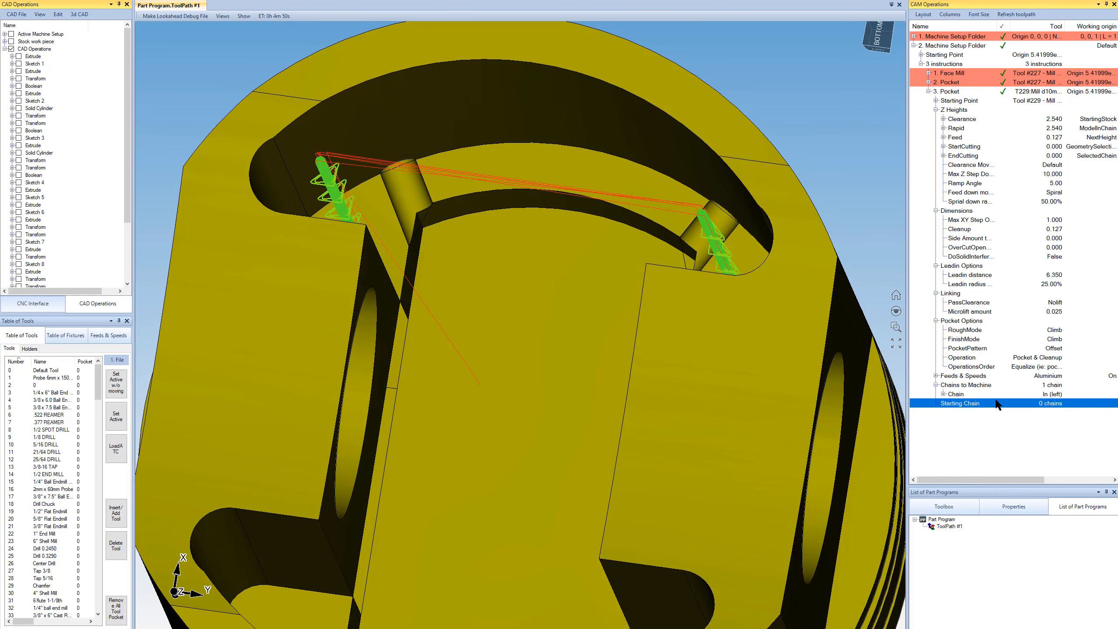
left_click(1055, 405)
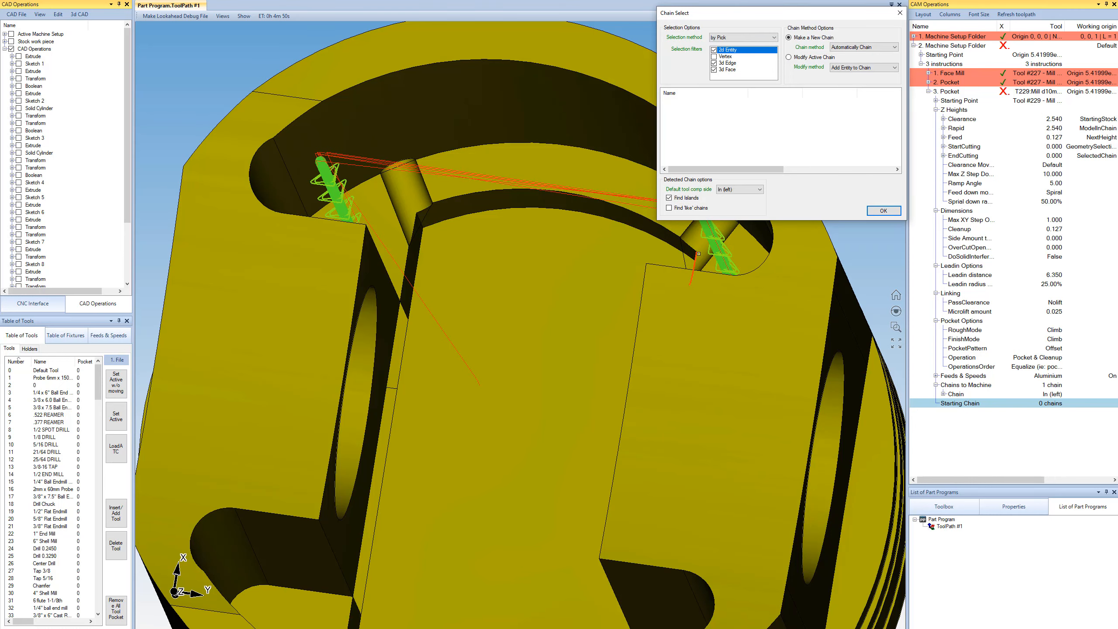
left_click(849, 48)
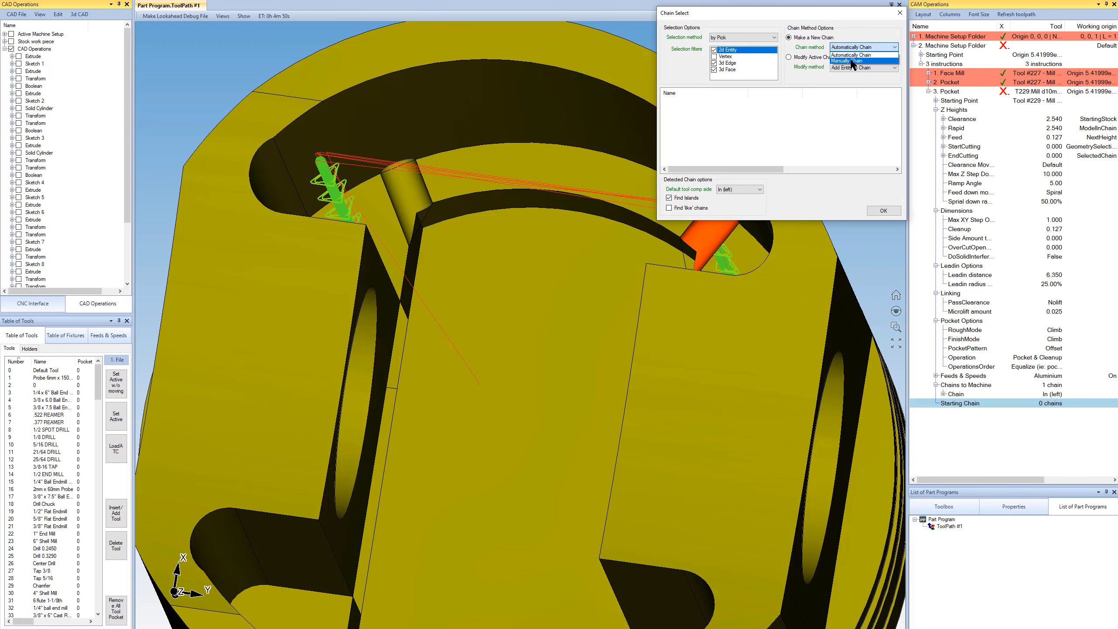
left_click(853, 62)
scroll(415, 260, "up", 3)
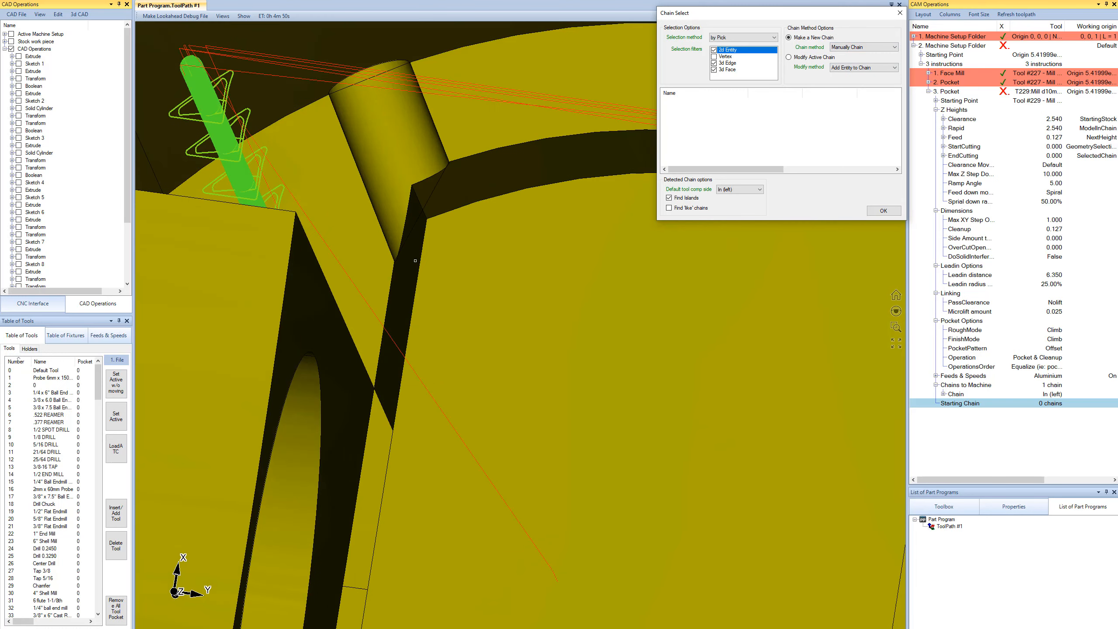
left_click(395, 279)
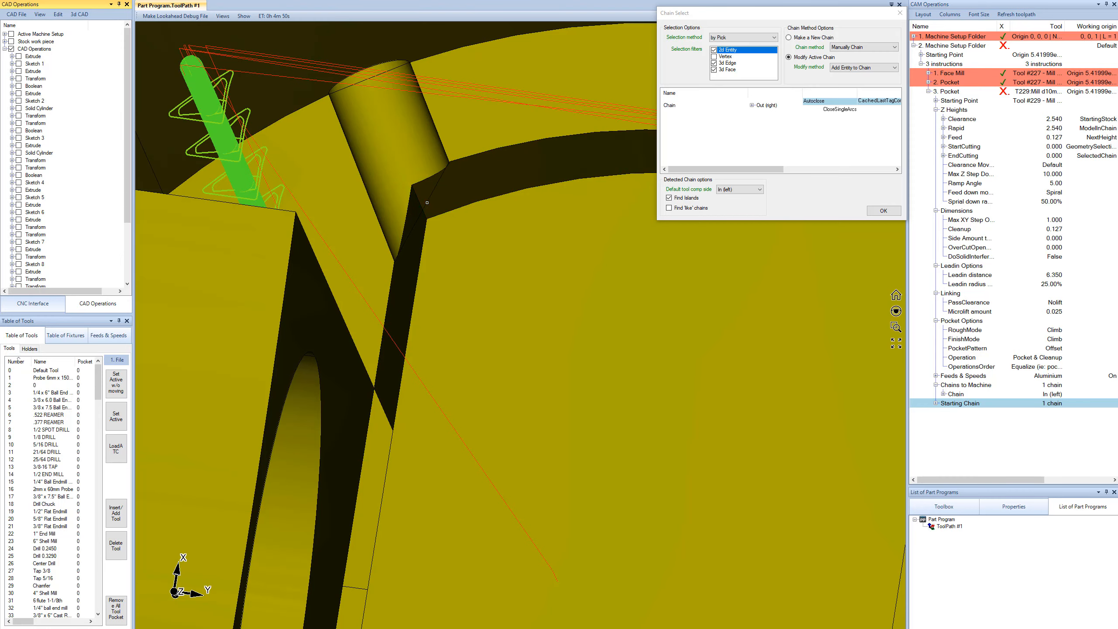
Add the first notch's inner connector line and the recess floor's inner arc edge to the starting chain
middle_click_drag(426, 203, 429, 207)
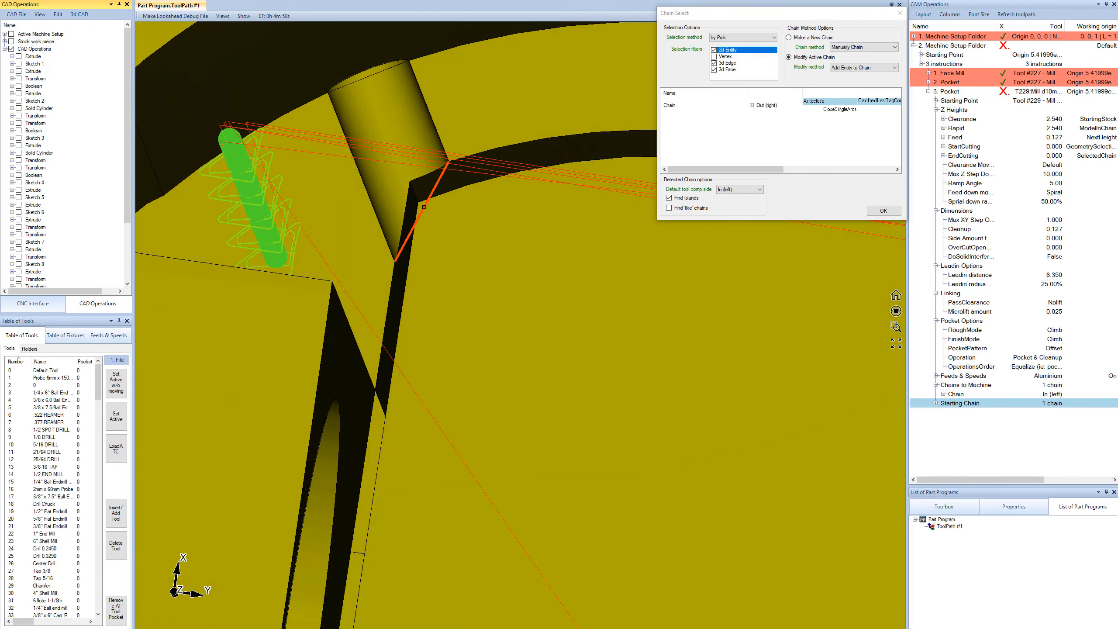
left_click(424, 207)
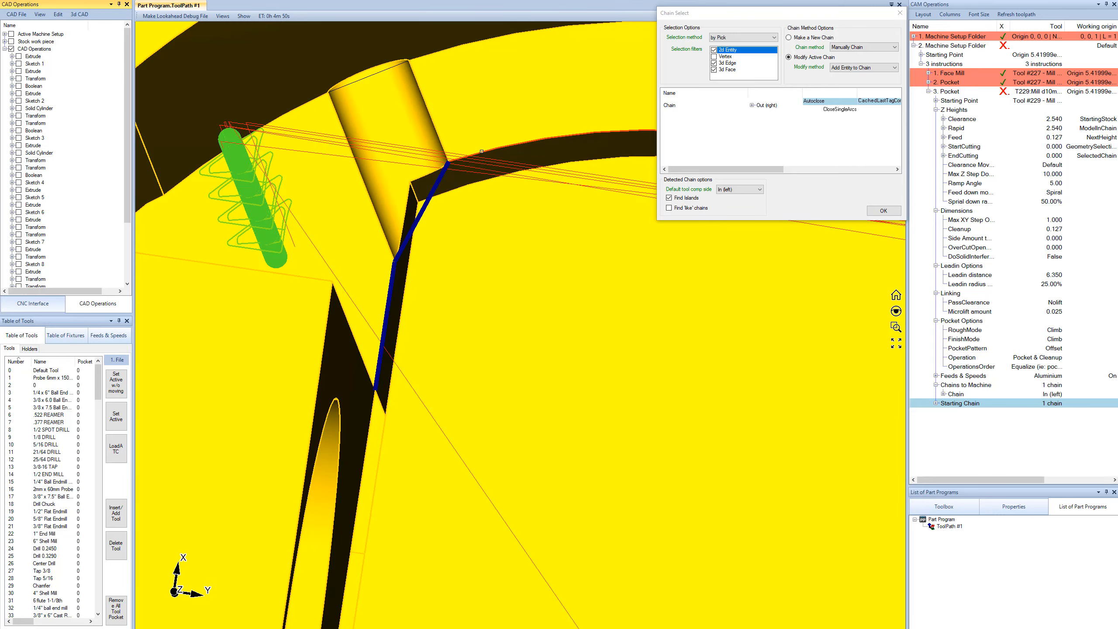
left_click(481, 151)
scroll(515, 334, "down", 6)
scroll(577, 330, "up", 6)
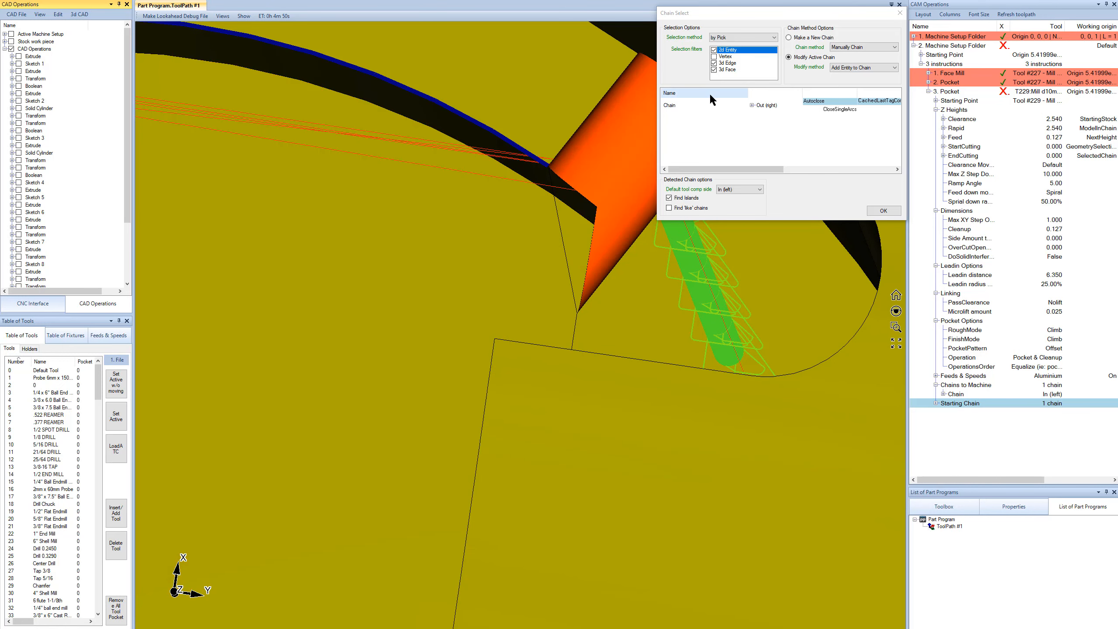
Exclude 3D faces from picking and extend the starting chain with the second notch's inner connector line and the adjoining straight edge
left_click(713, 69)
left_click(565, 245)
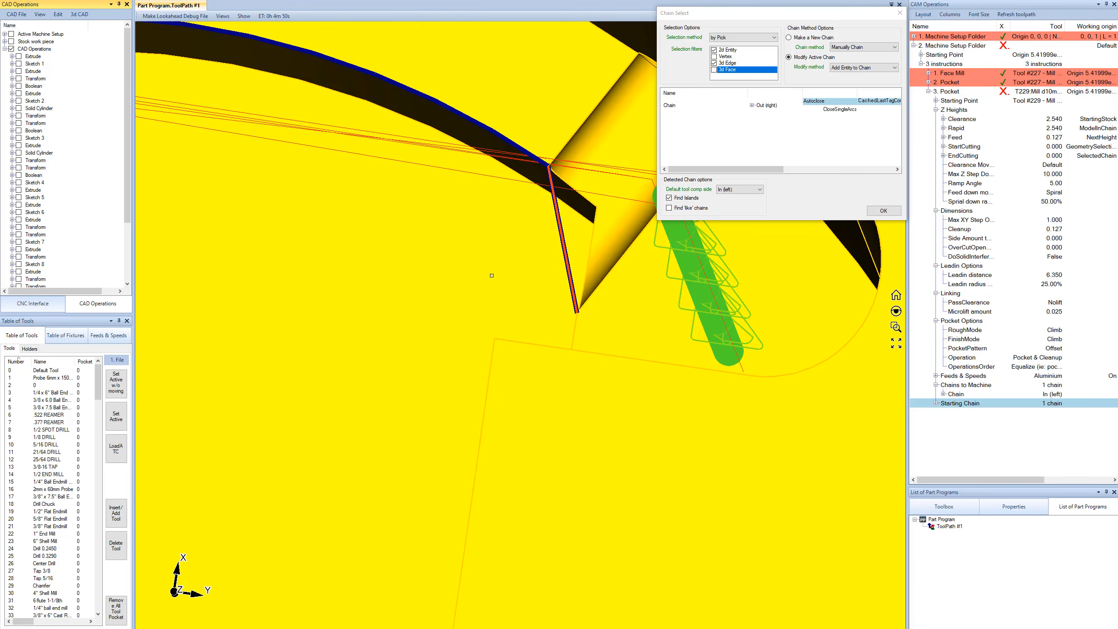
middle_click_drag(499, 295, 506, 300)
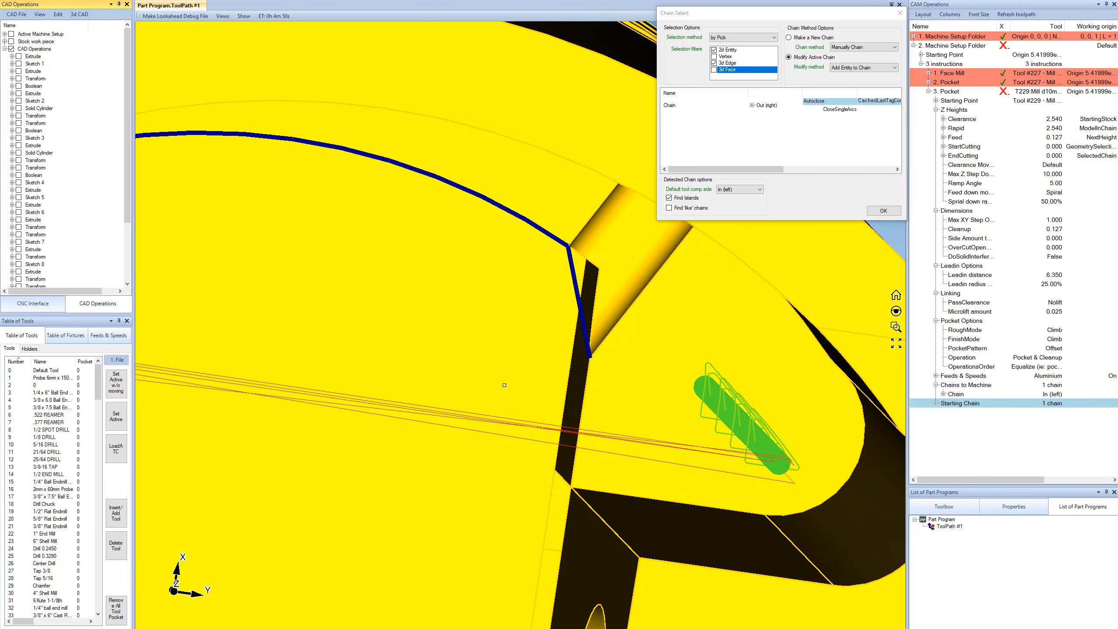
scroll(485, 353, "down", 3)
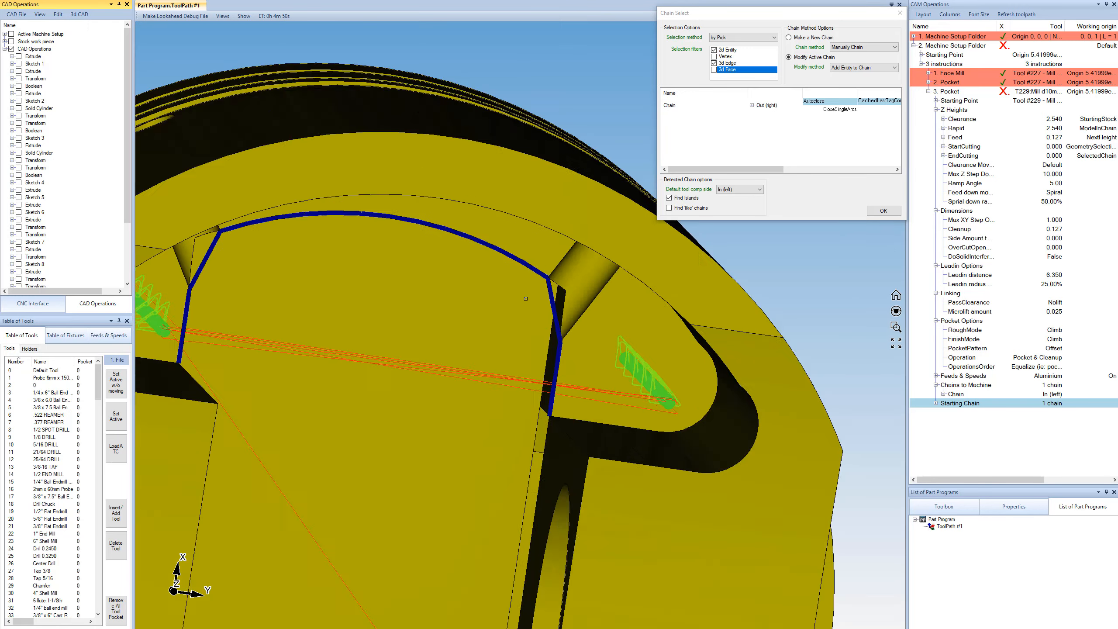
Accept the starting chain with the second notch's edges included and regenerate the third pocket's toolpath
middle_click_drag(387, 292, 344, 251)
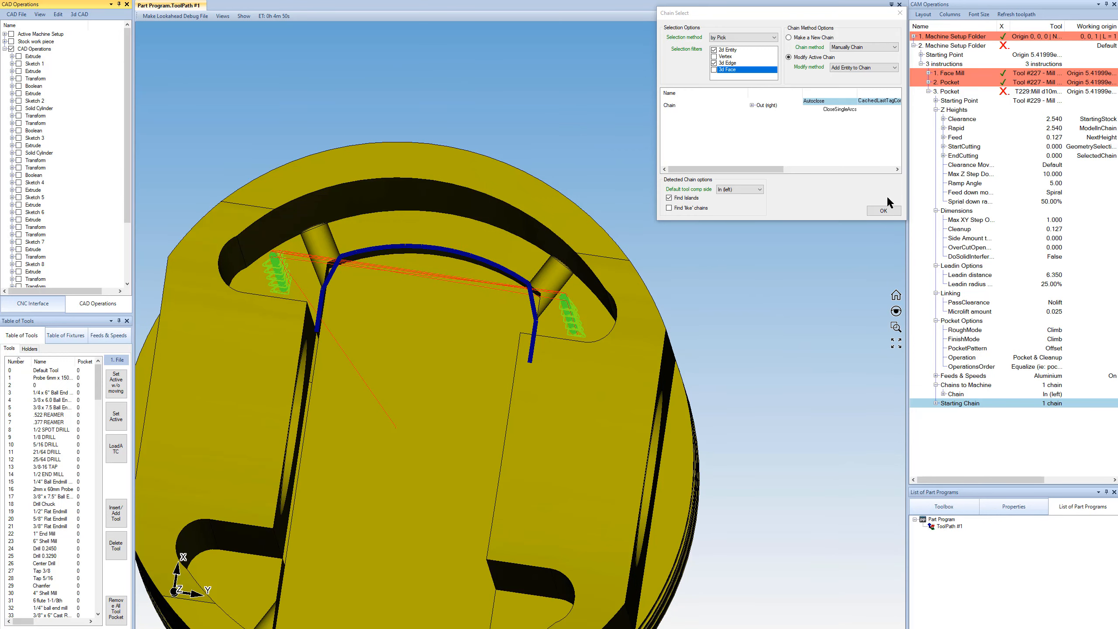
left_click(883, 210)
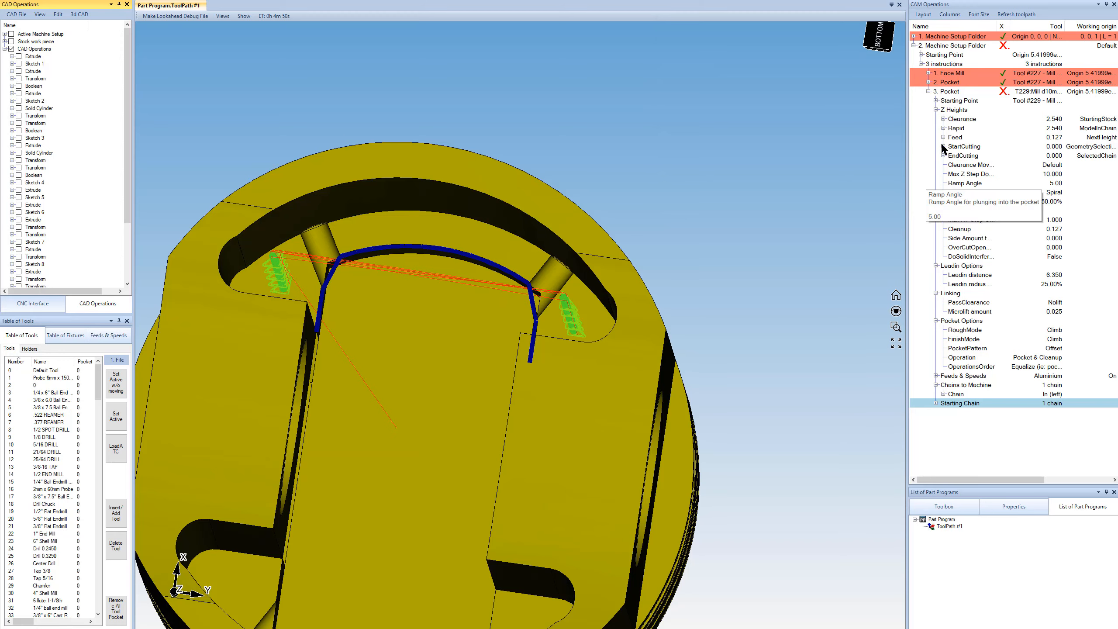
left_click(1005, 92)
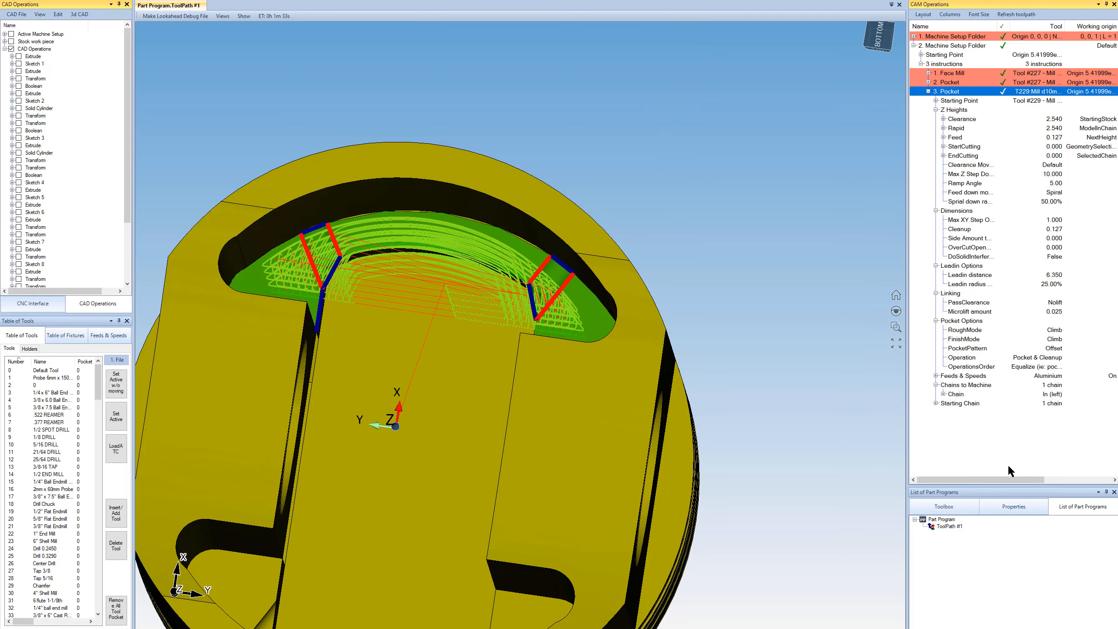
Simulate the third pocket's tool motion, check it for collisions, and examine the layered cutting passes across the recess
middle_click_drag(440, 300, 456, 284)
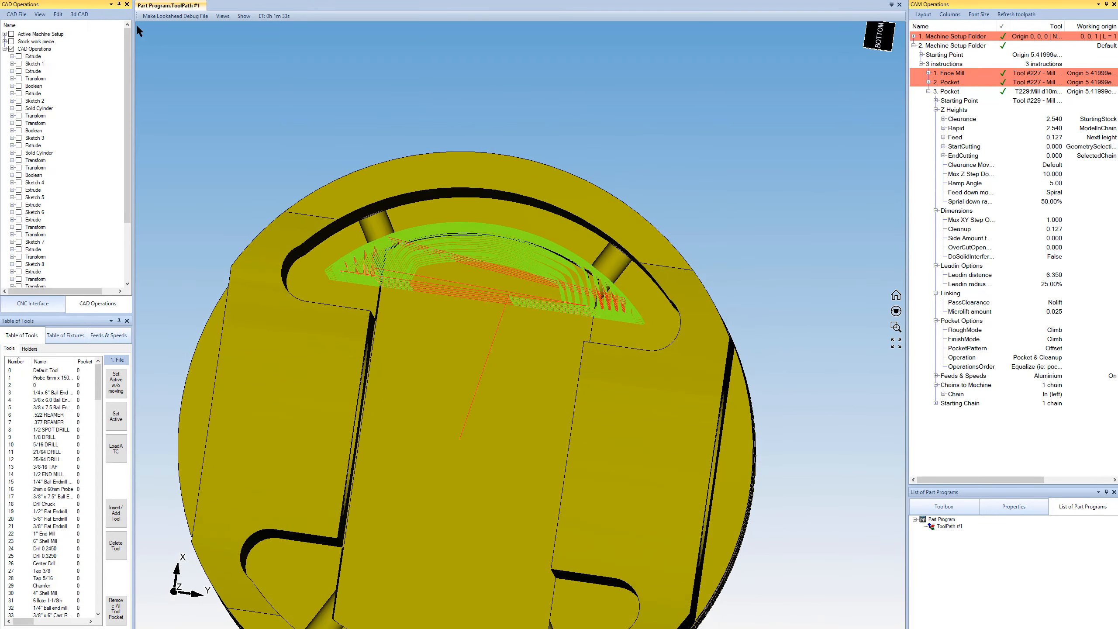
left_click(29, 1)
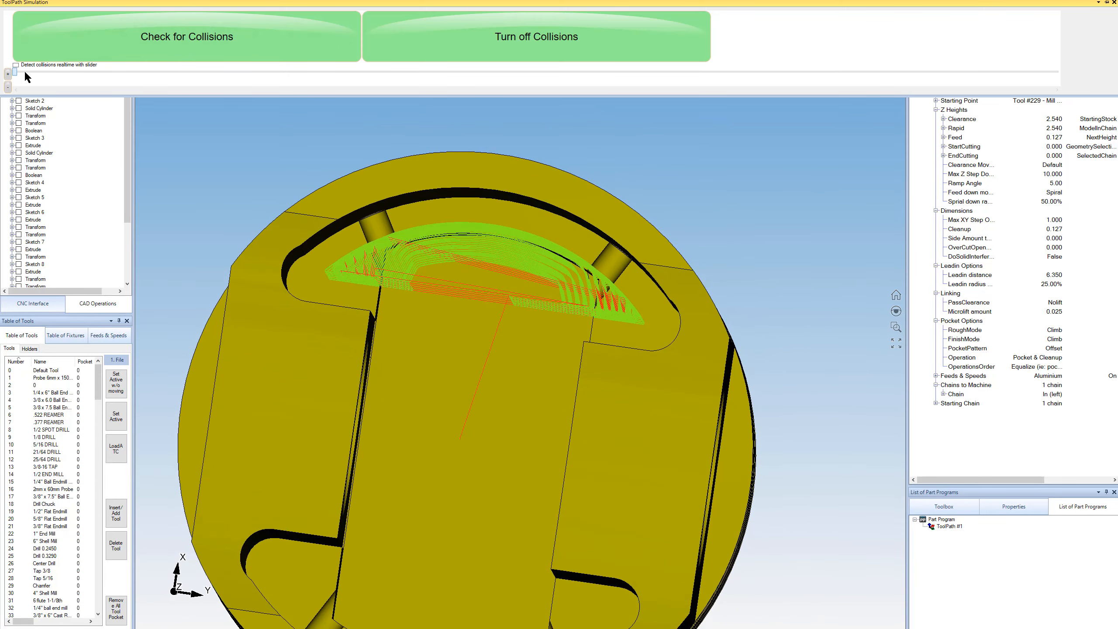
left_click_drag(25, 74, 165, 49)
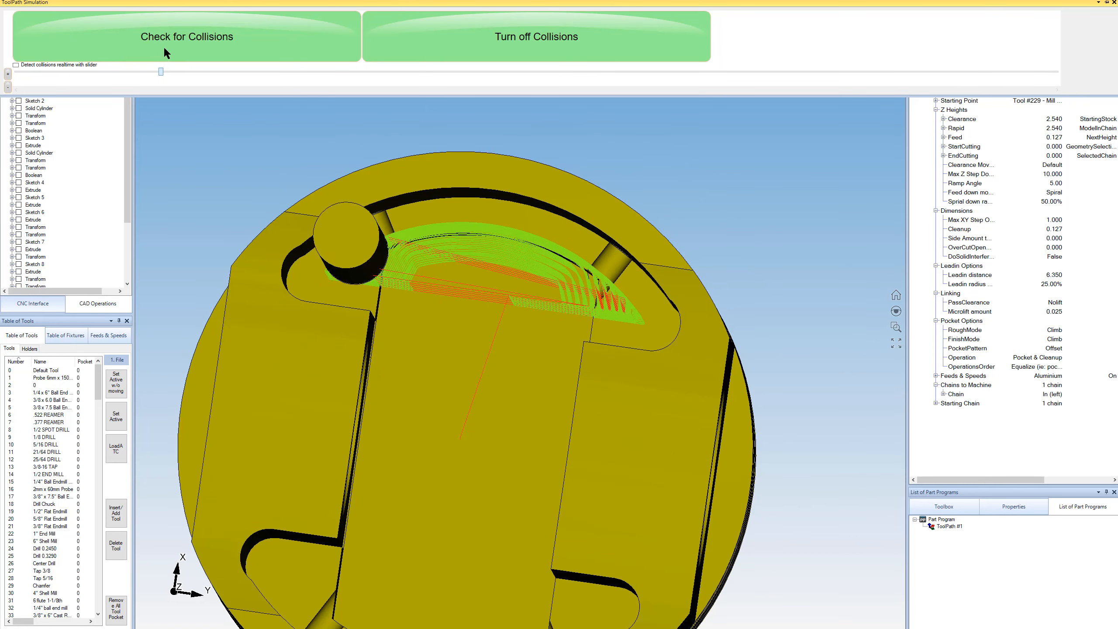
left_click(168, 47)
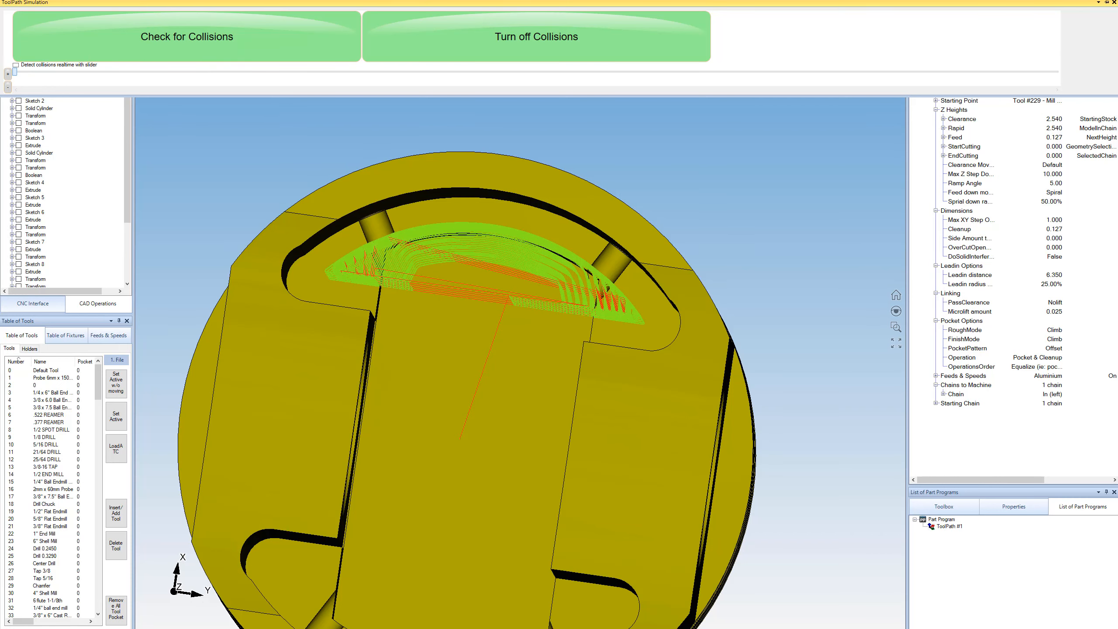
middle_click_drag(438, 272, 438, 317)
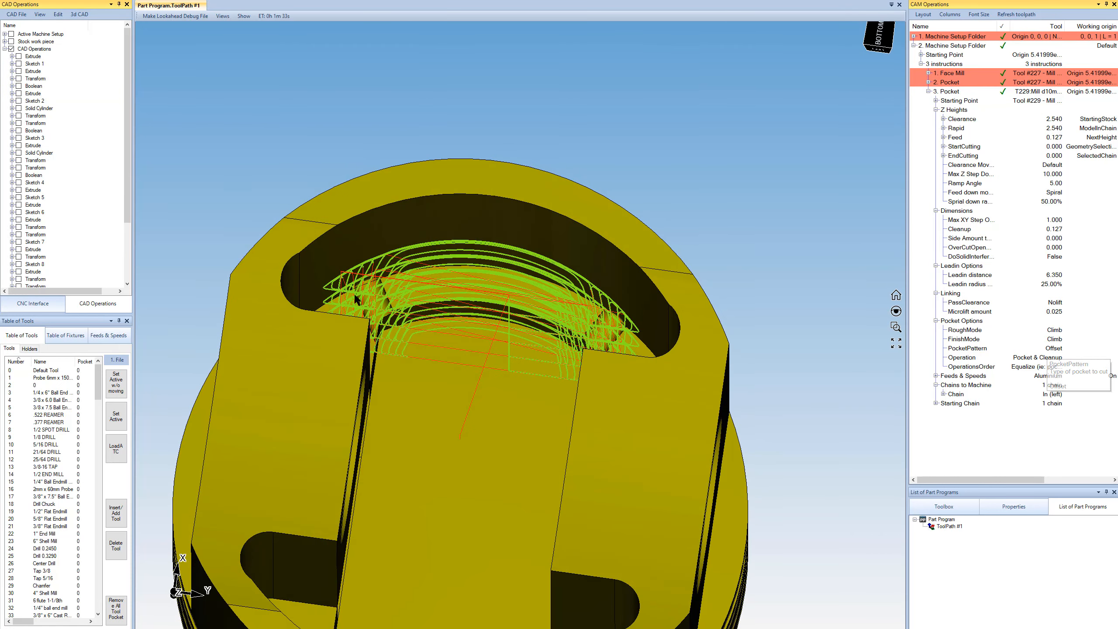
middle_click_drag(444, 365, 354, 272)
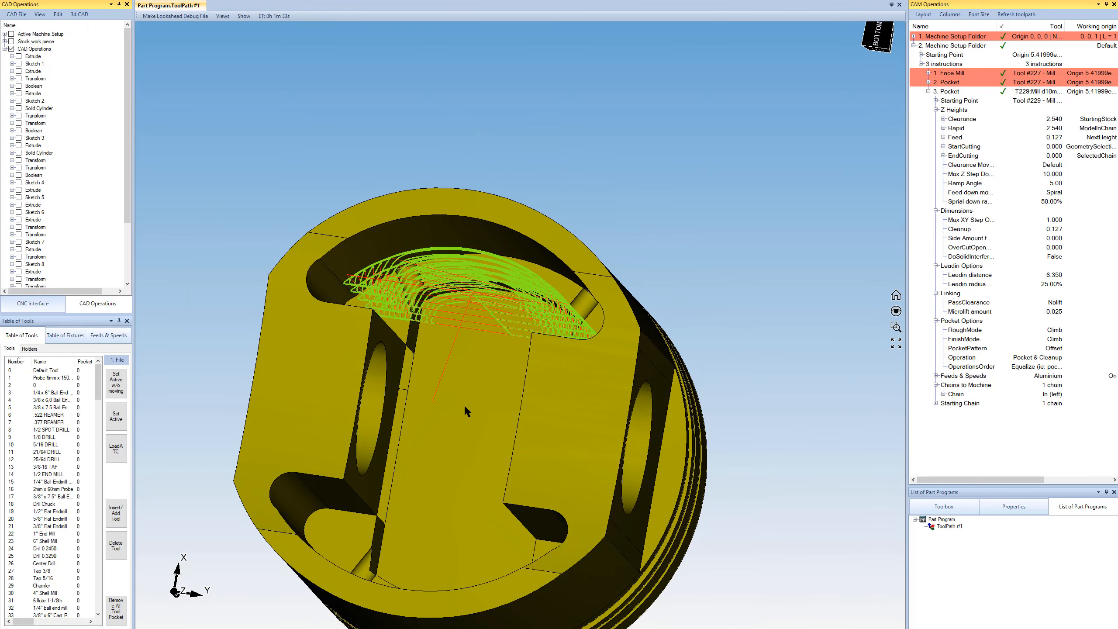
middle_click_drag(465, 406, 419, 365)
middle_click_drag(395, 310, 400, 333)
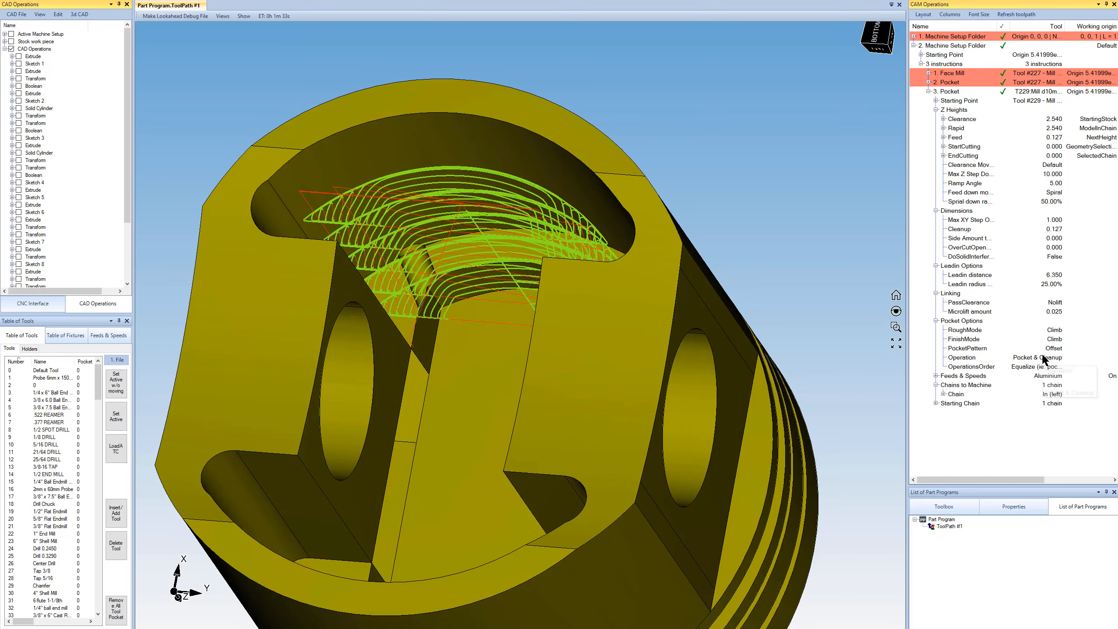
Set the third pocket's pattern to ConstantToolEngagement and regenerate its toolpath
double_click(1048, 375)
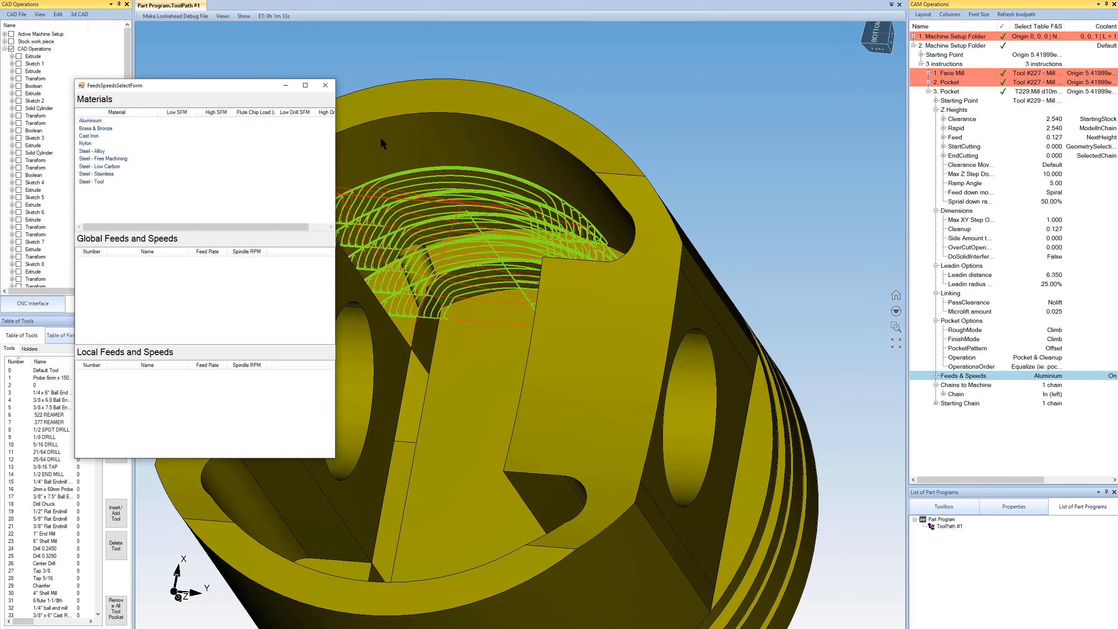
left_click(326, 86)
left_click(1052, 349)
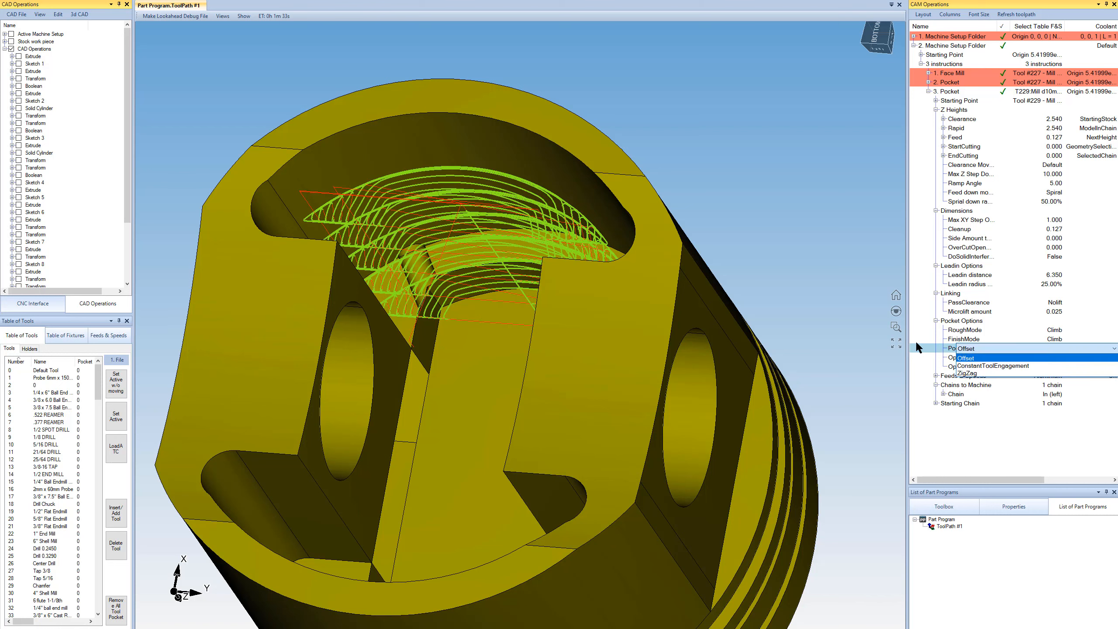
left_click(988, 365)
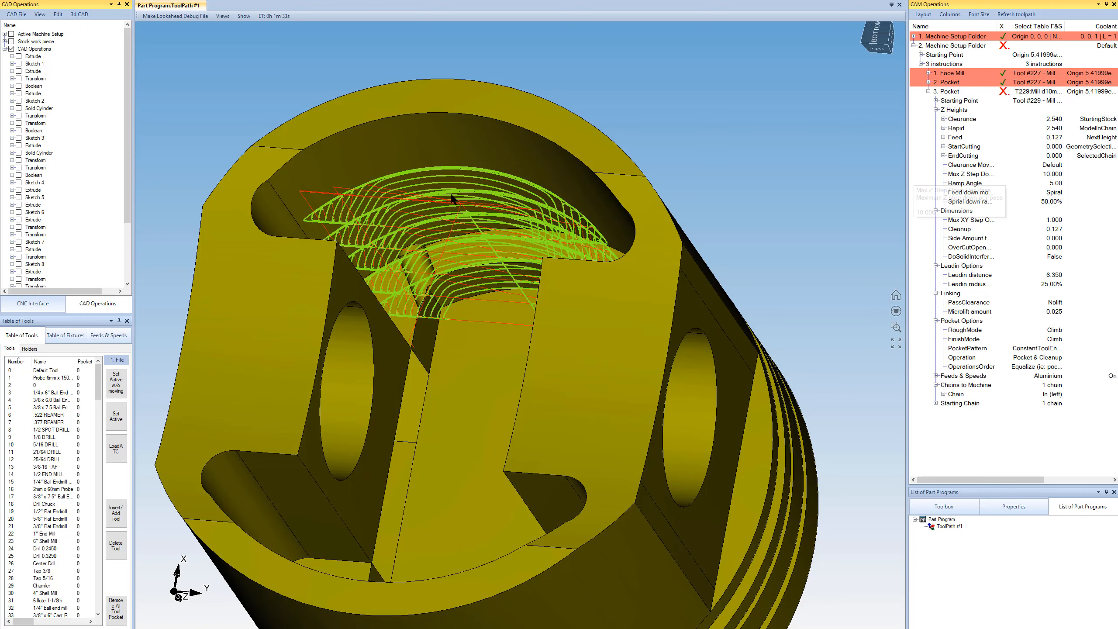
scroll(373, 216, "up", 3)
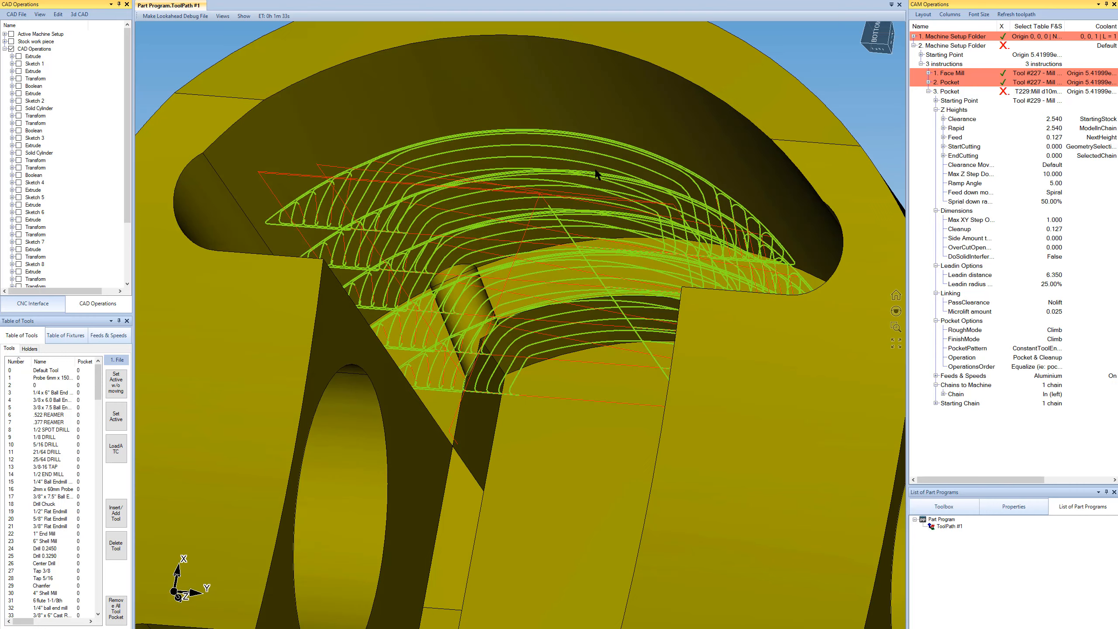
left_click(1003, 92)
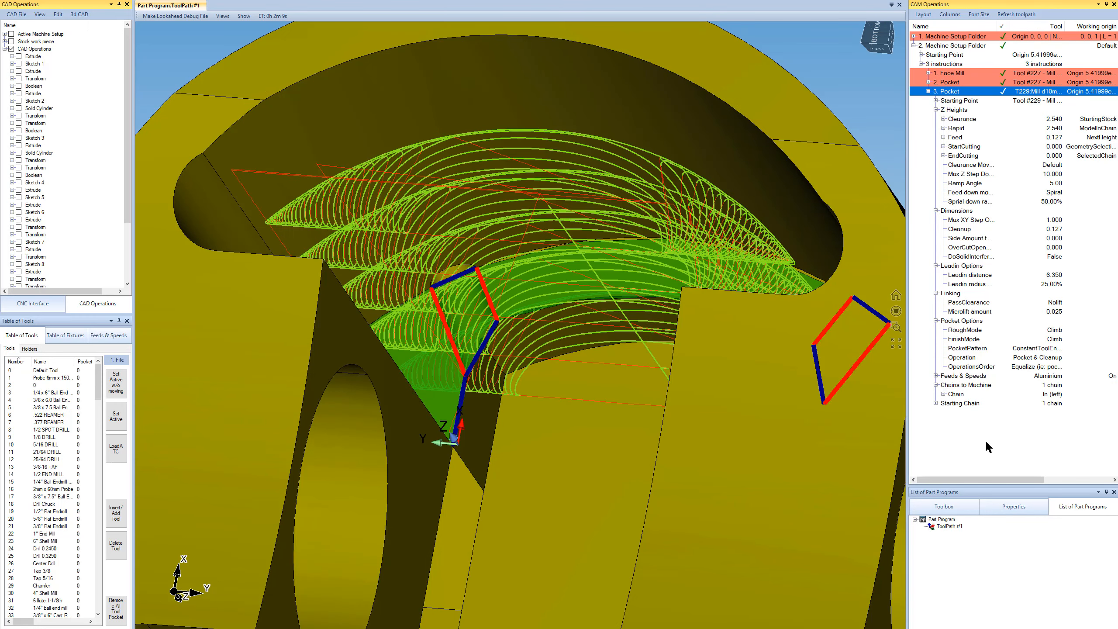
Examine the constant tool engagement passes at each depth, from the recess's narrow corner to the full width between the notches
middle_click_drag(566, 176, 564, 130)
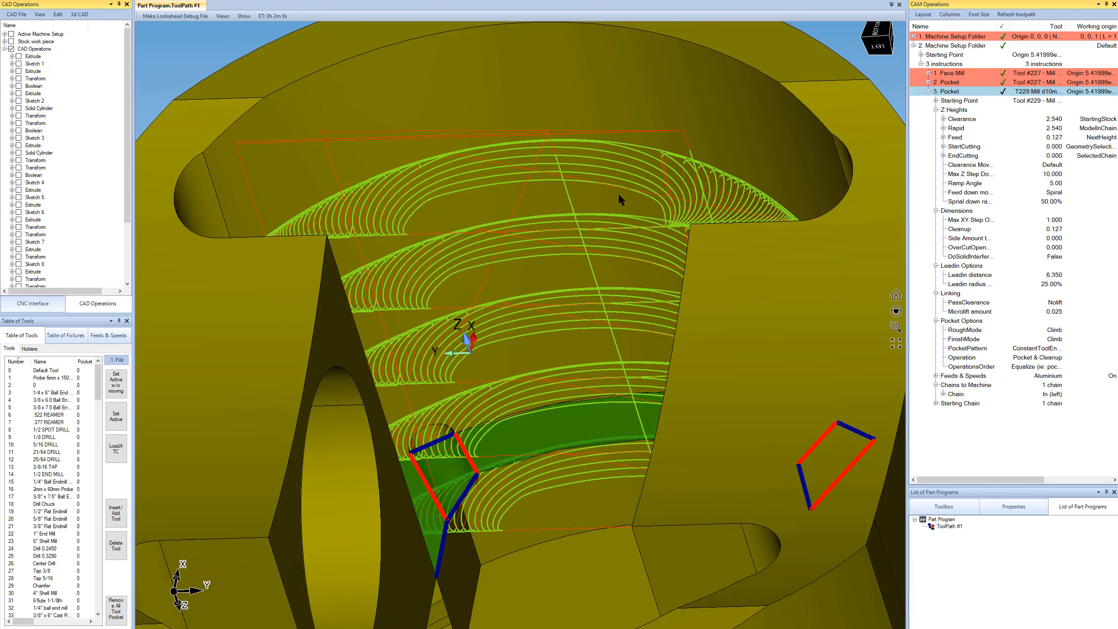
middle_click_drag(624, 230, 630, 216)
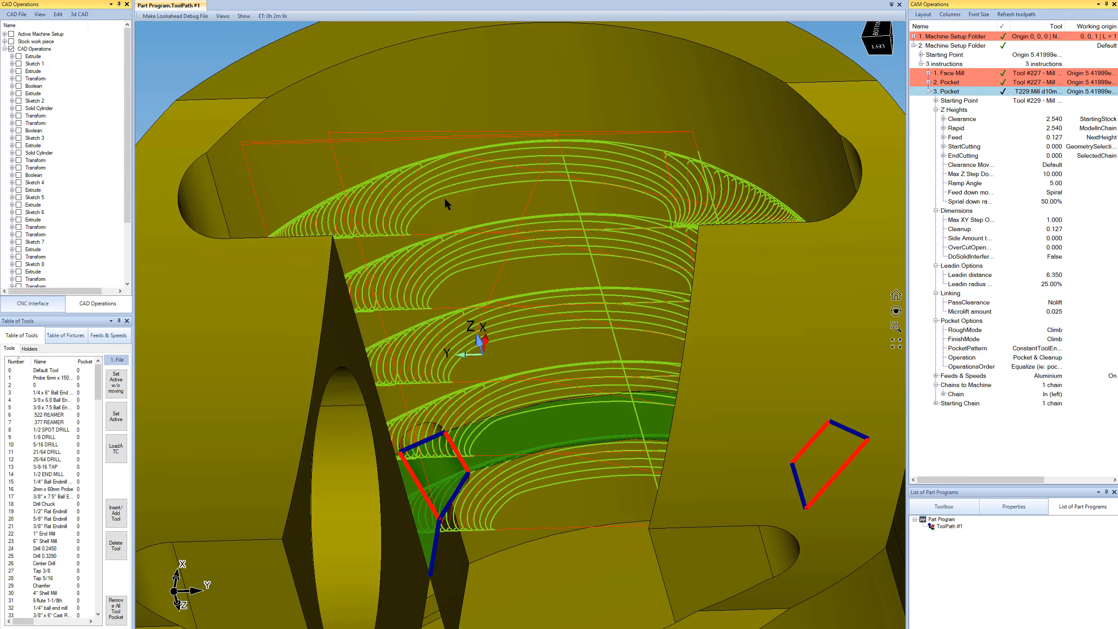
middle_click_drag(444, 202, 357, 216)
scroll(270, 235, "up", 5)
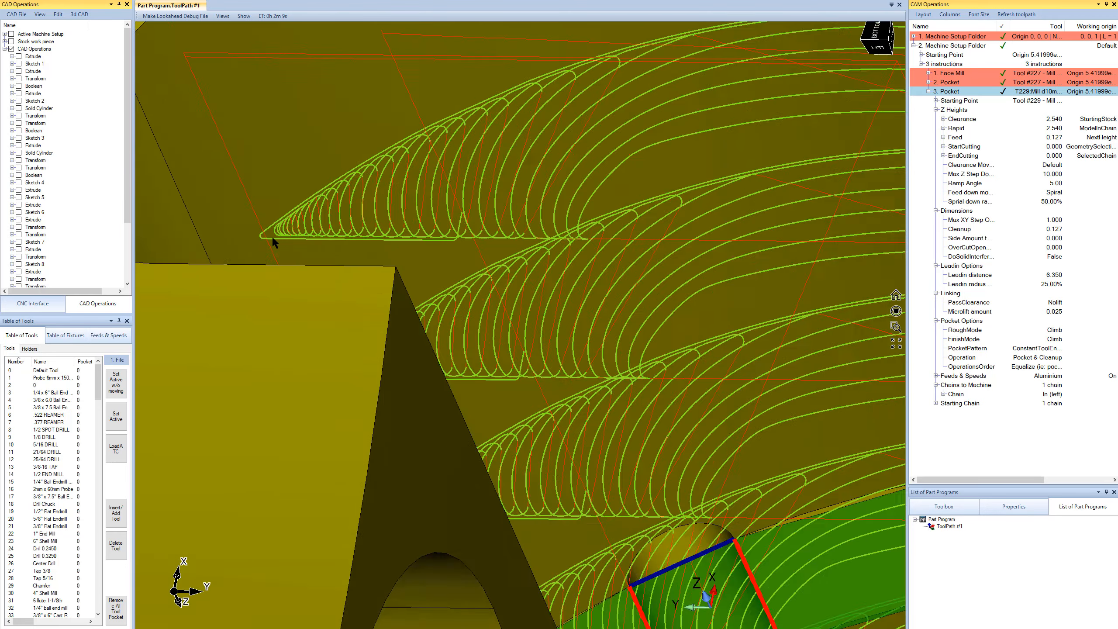
scroll(265, 230, "up", 1)
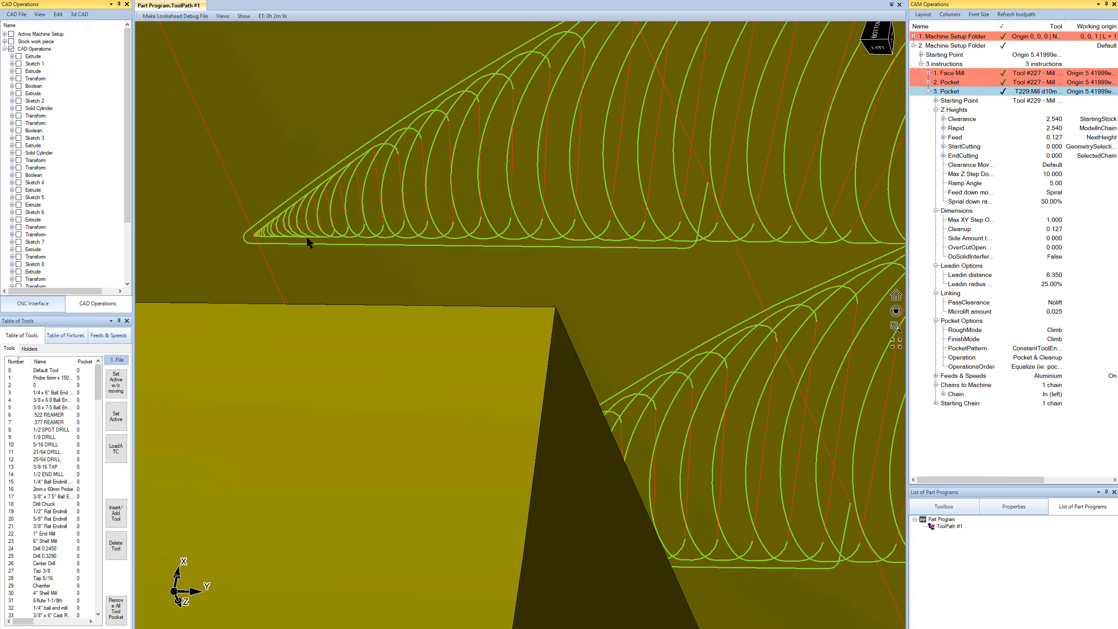
scroll(484, 202, "down", 5)
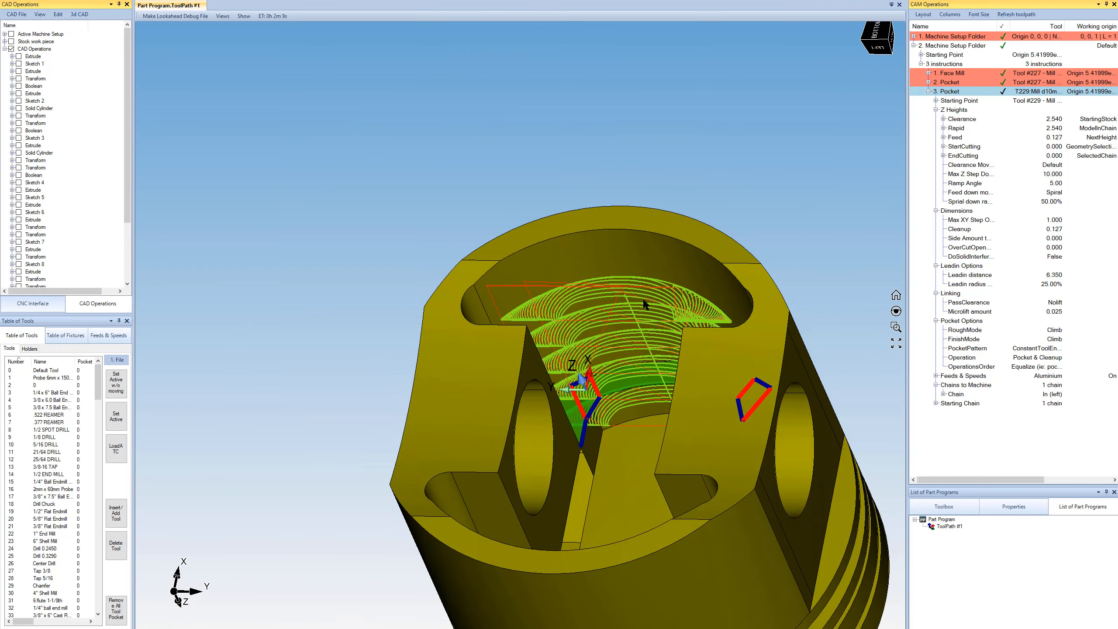
scroll(550, 266, "up", 4)
middle_click_drag(550, 265, 563, 249)
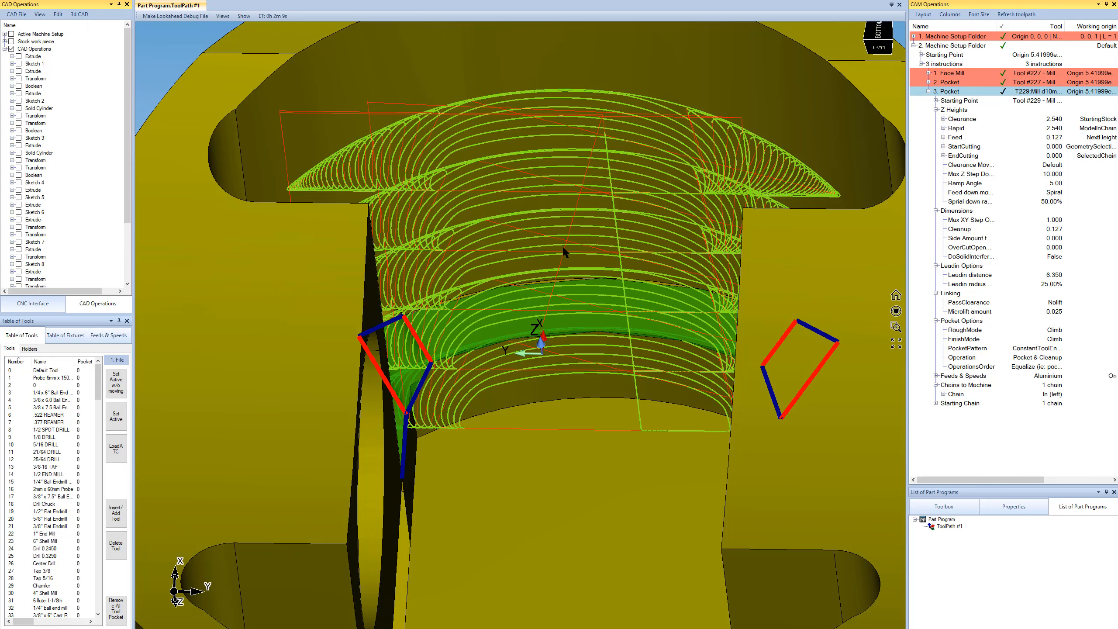
middle_click_drag(563, 250, 576, 237)
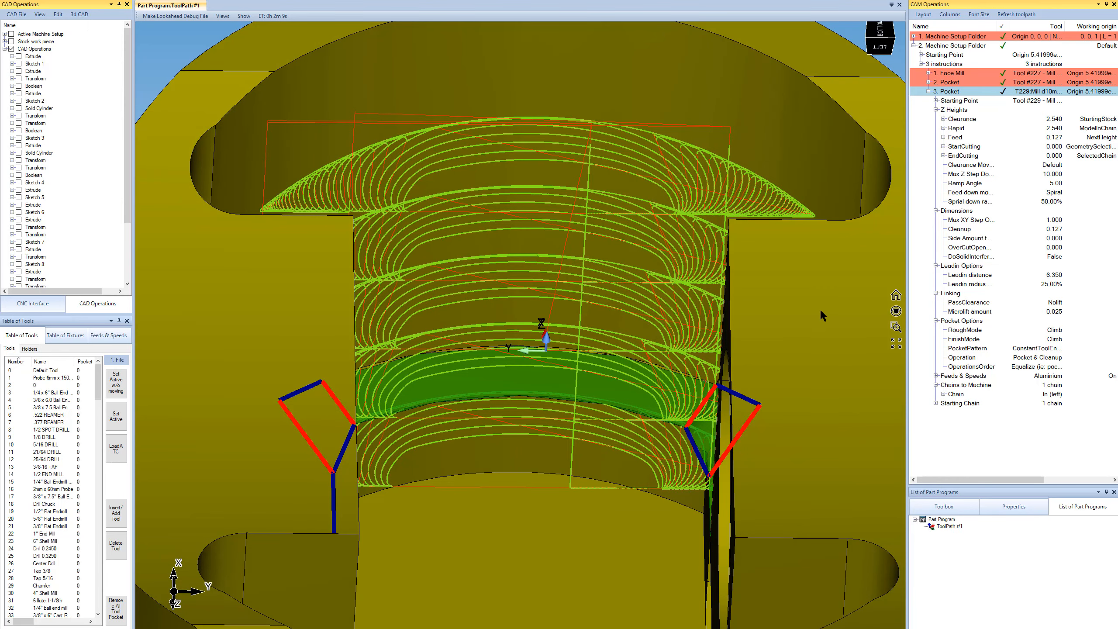
middle_click_drag(568, 320, 511, 295)
scroll(510, 295, "down", 3)
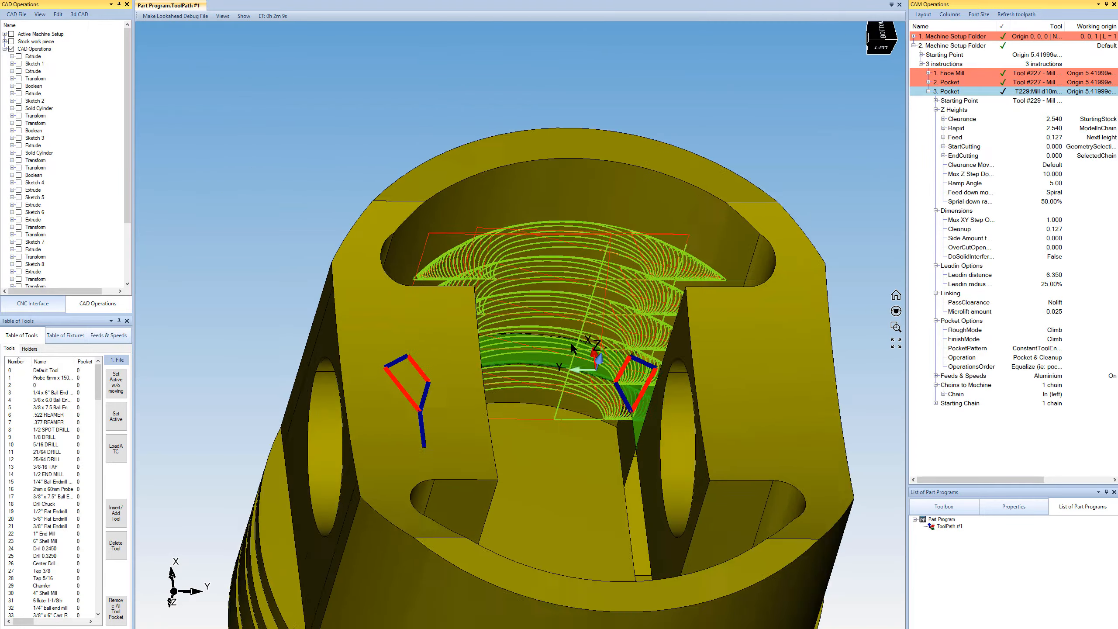
scroll(581, 442, "up", 1)
middle_click_drag(581, 442, 494, 372)
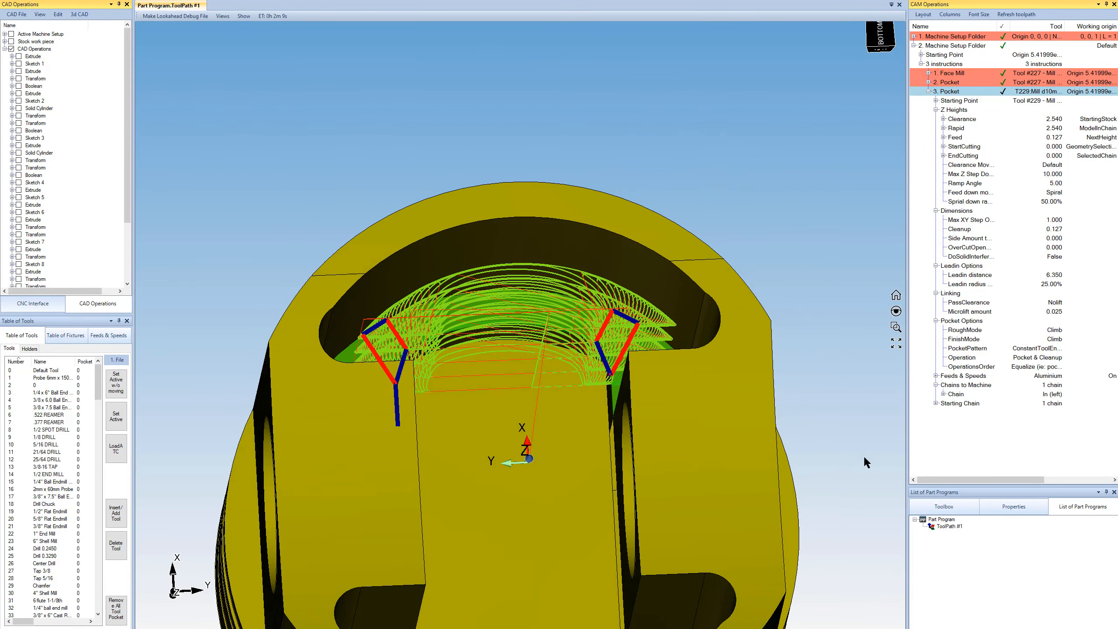